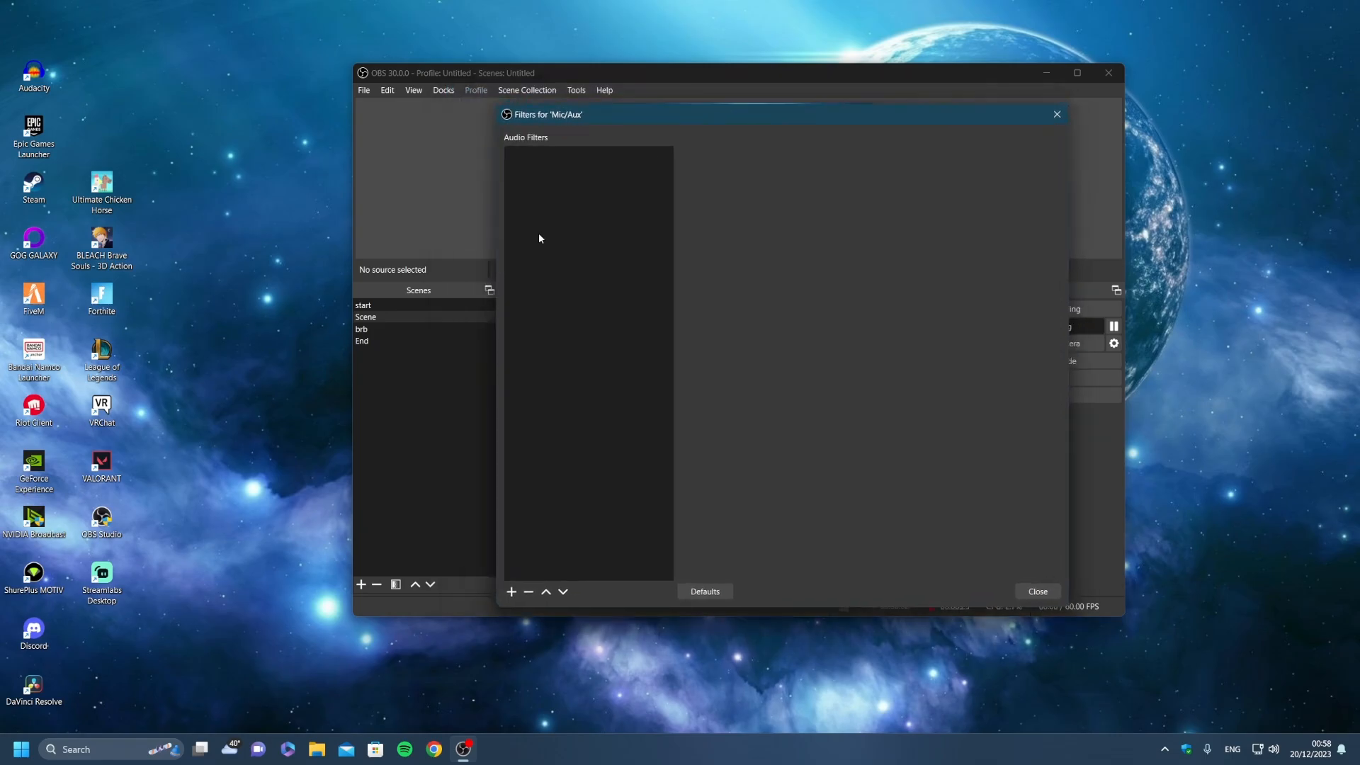
- Close the Mic/Aux filters, open ShurePlus MOTIV and arrange its window beside the OBS window
key("Escape")
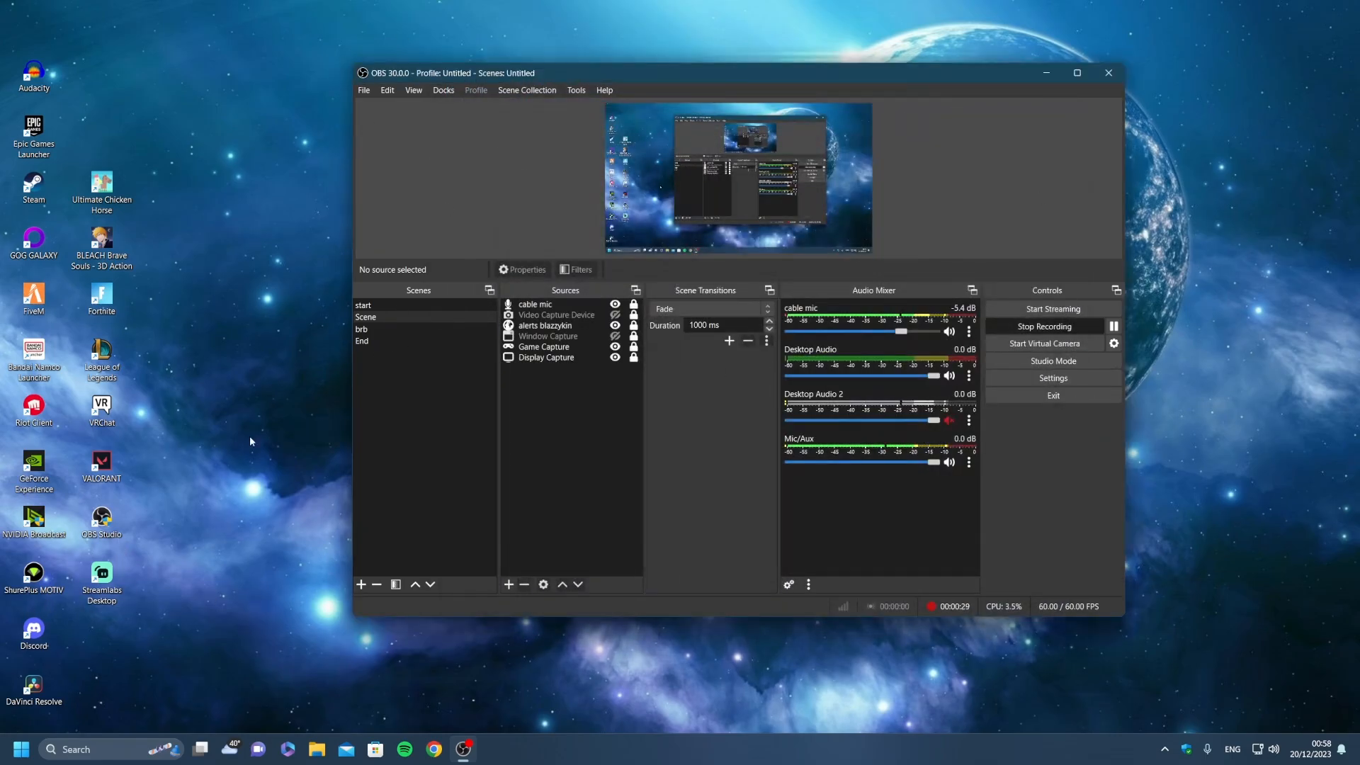
double_click(33, 574)
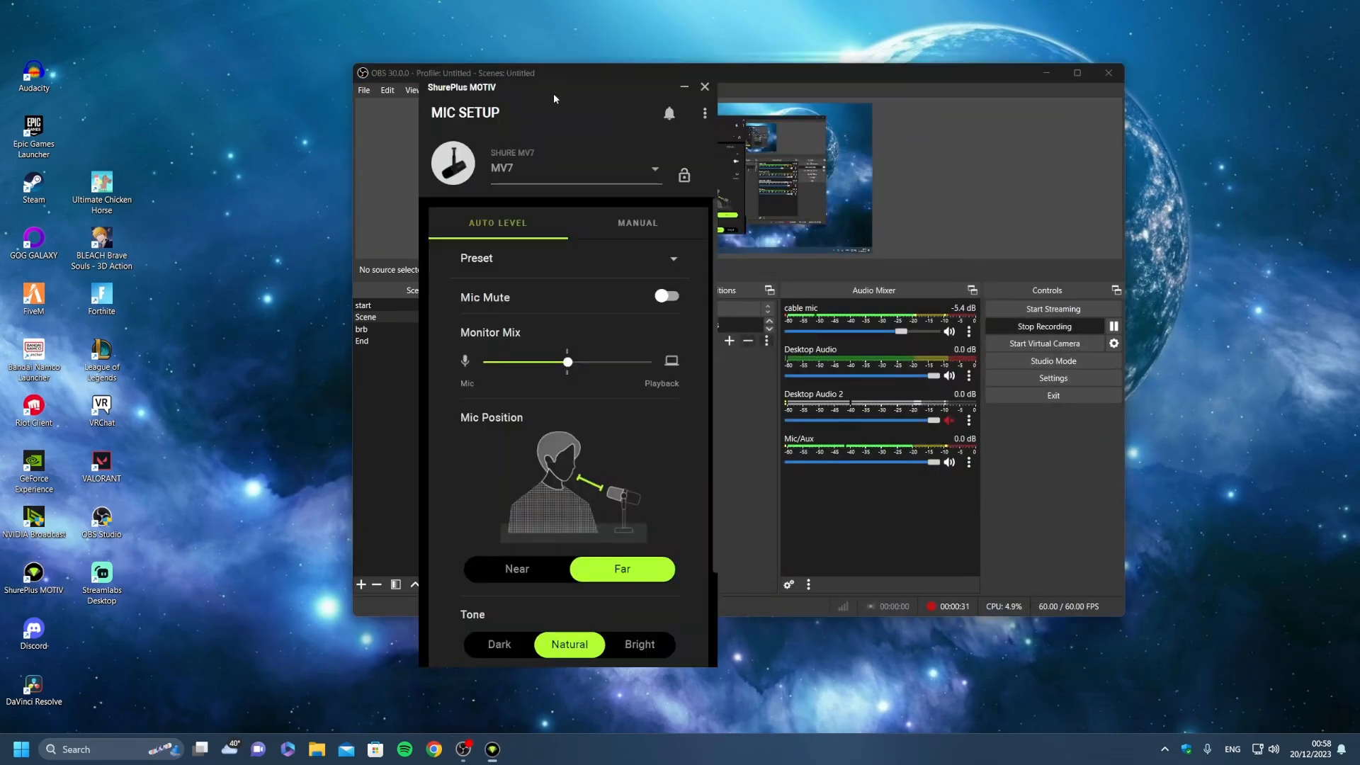
left_click_drag(570, 96, 324, 64)
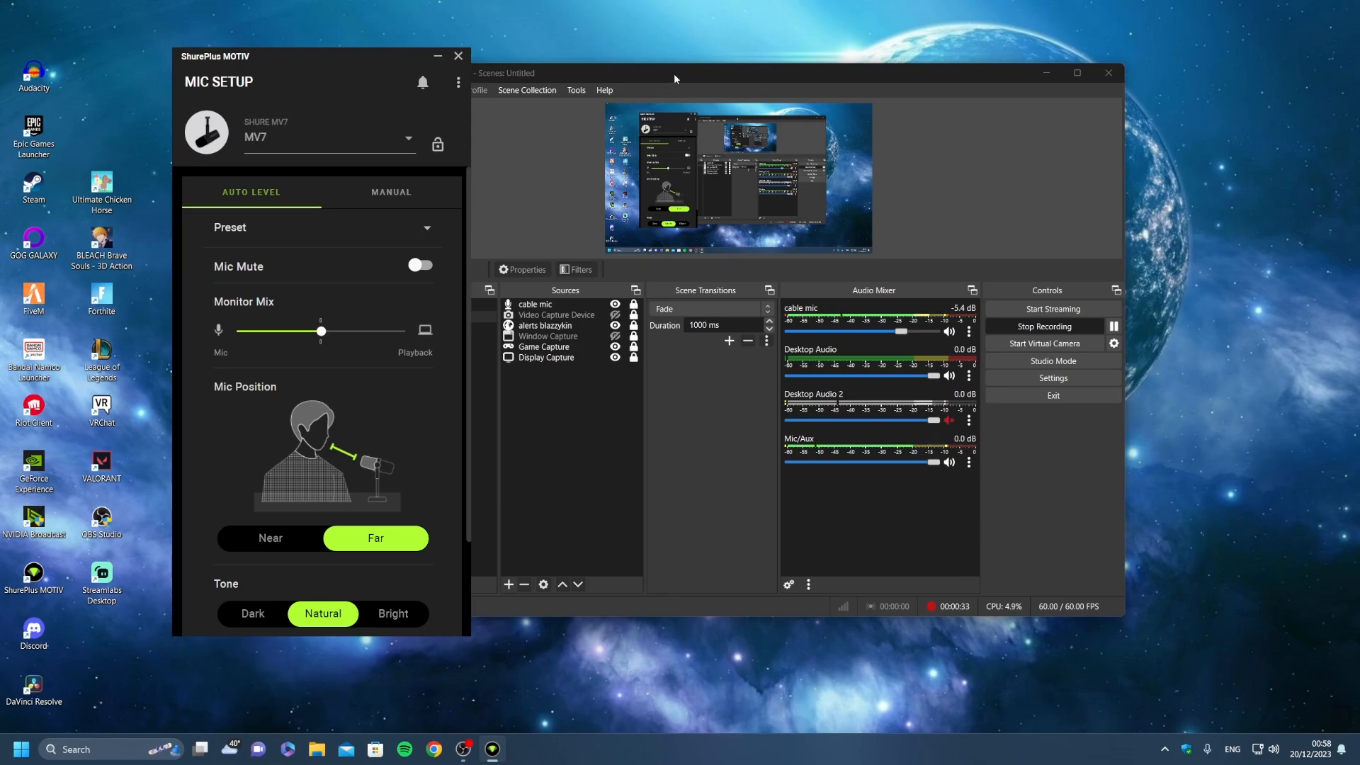
left_click_drag(674, 74, 821, 78)
left_click_drag(337, 58, 355, 62)
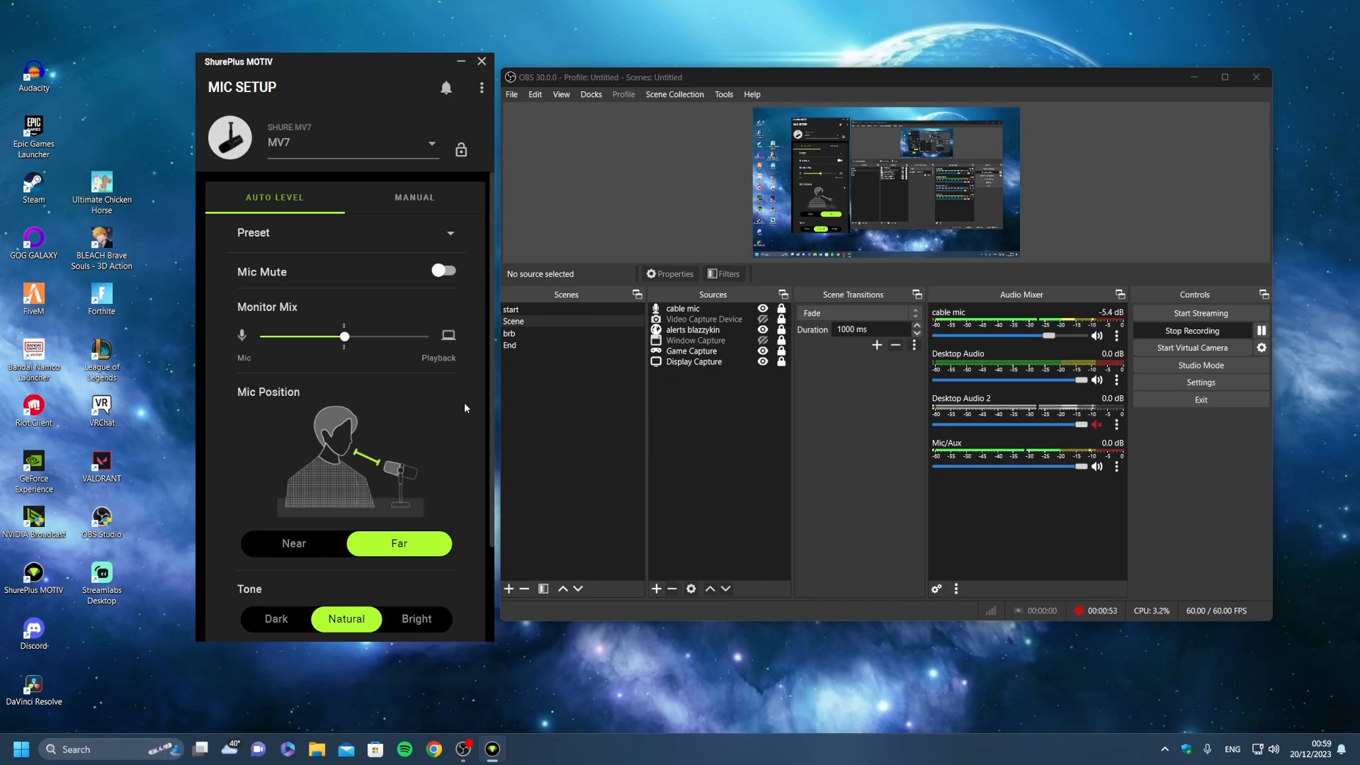
- Set the MV7's manual-mode compressor to Medium and its EQ to High Pass & Presence Boost
scroll(409, 439, "down", 2)
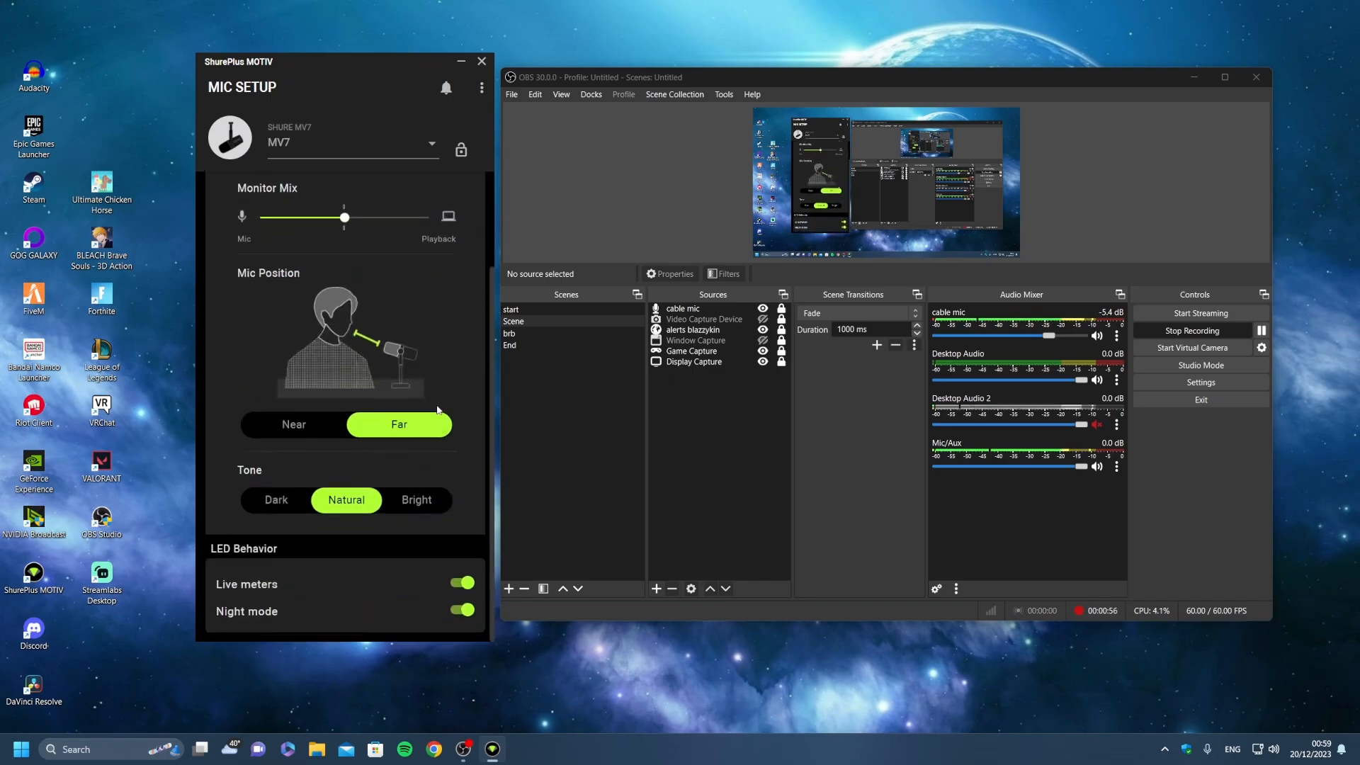
scroll(366, 500, "up", 2)
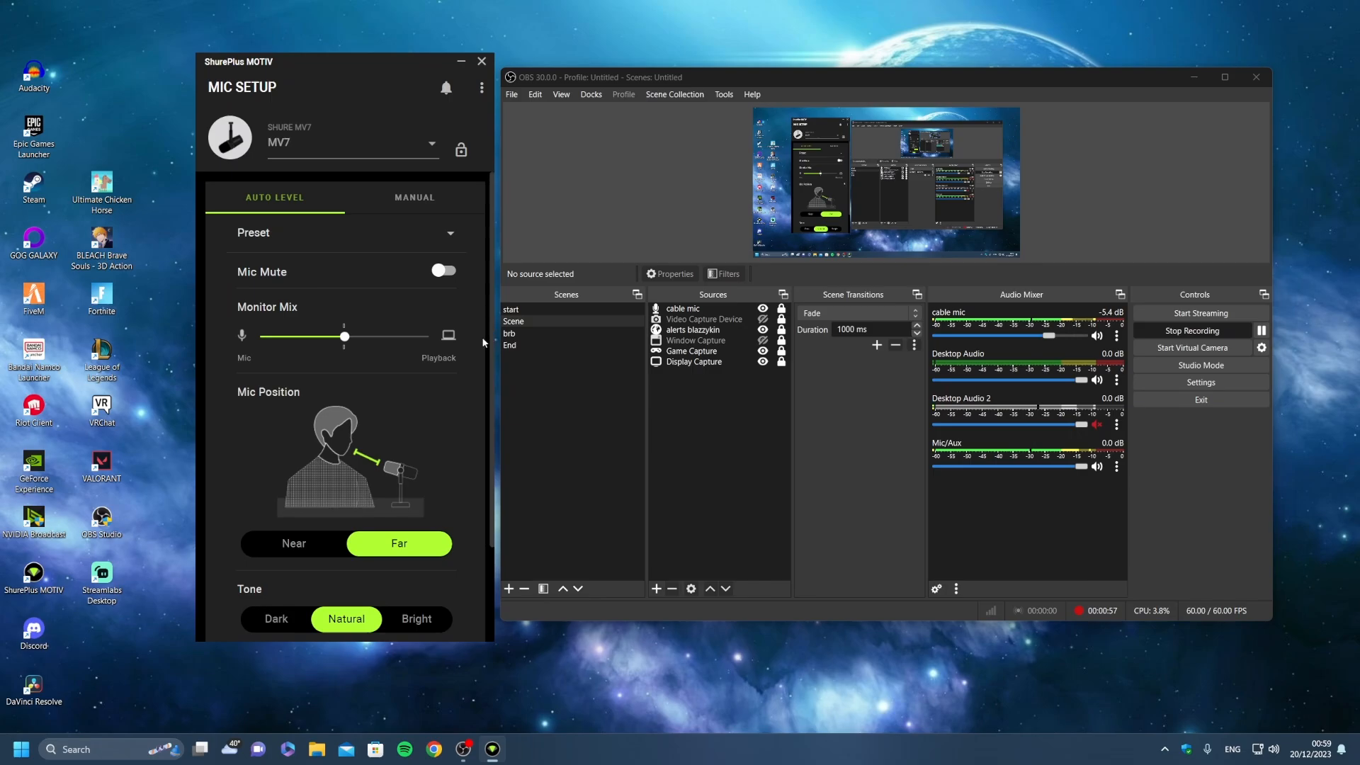
left_click(414, 197)
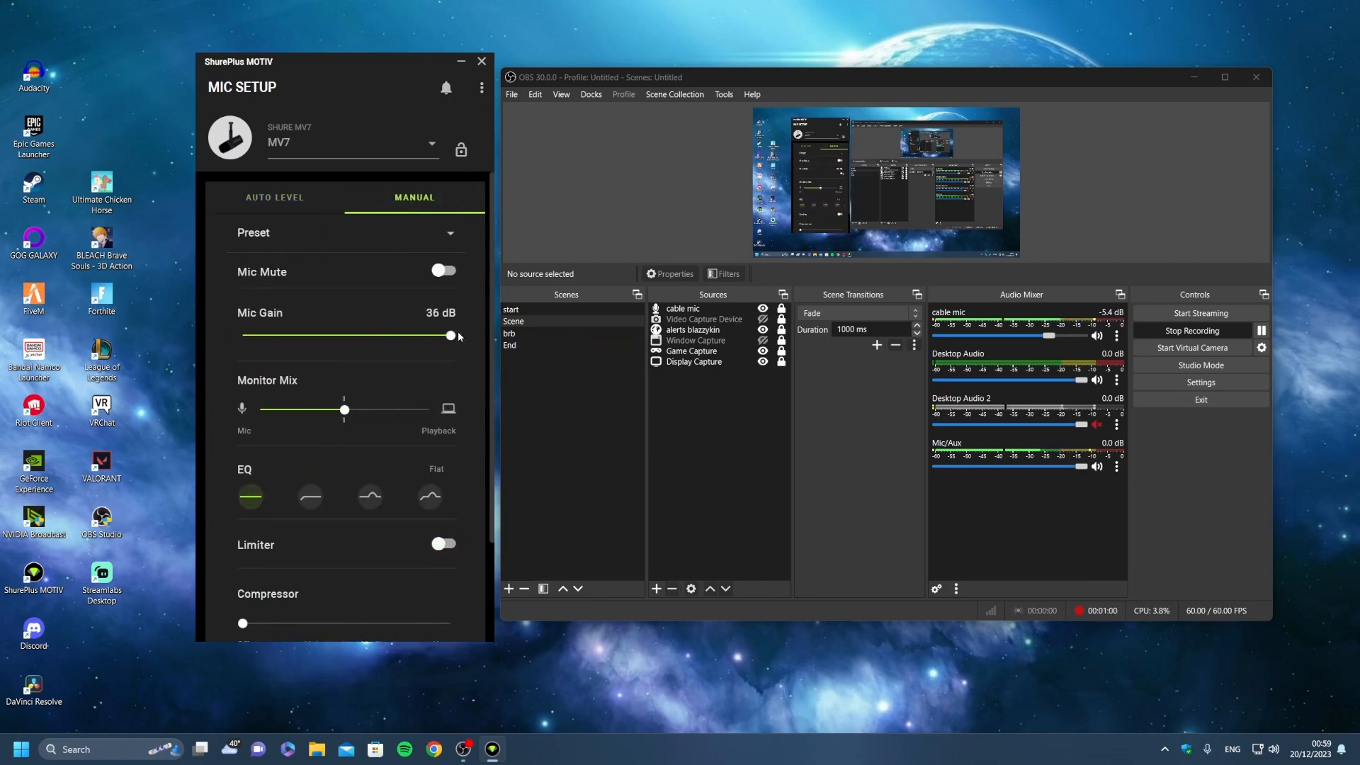
scroll(347, 492, "down", 2)
left_click(381, 497)
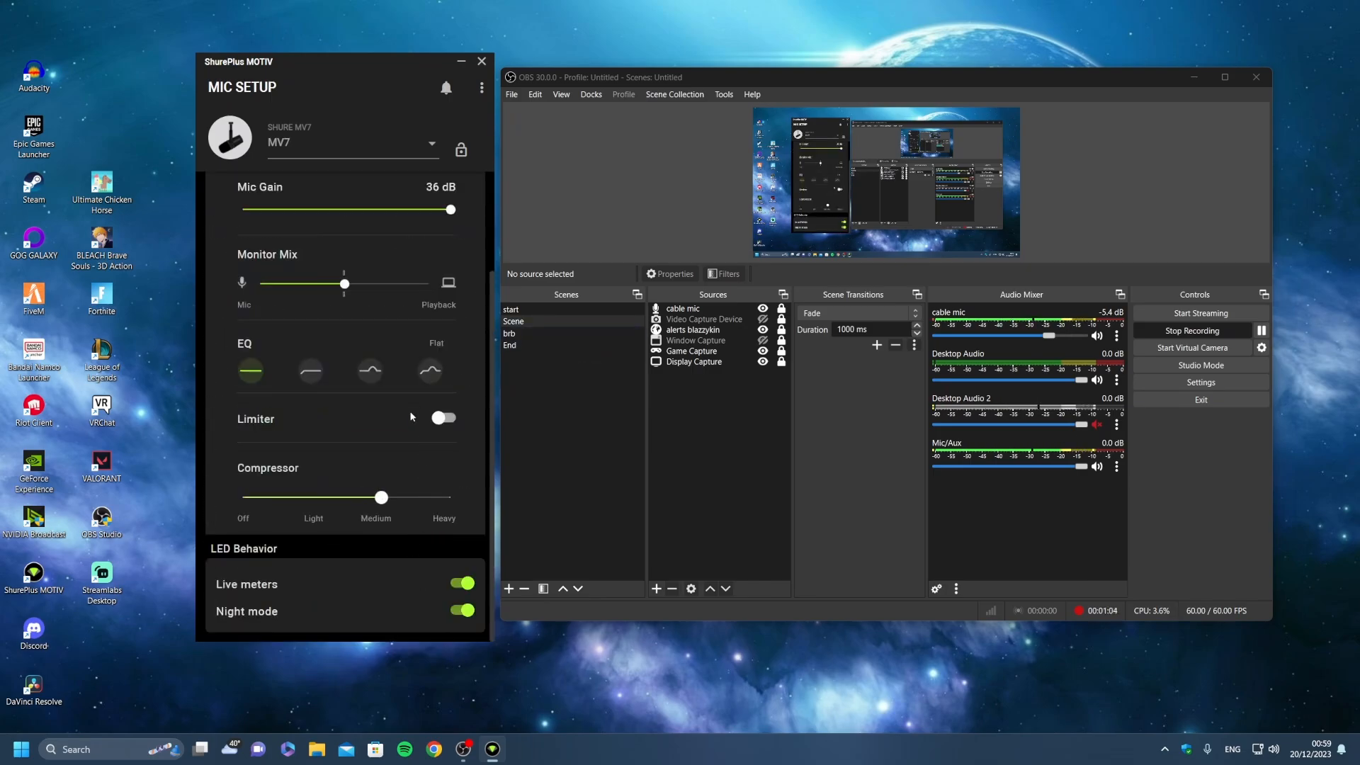
scroll(244, 530, "up", 2)
left_click(430, 496)
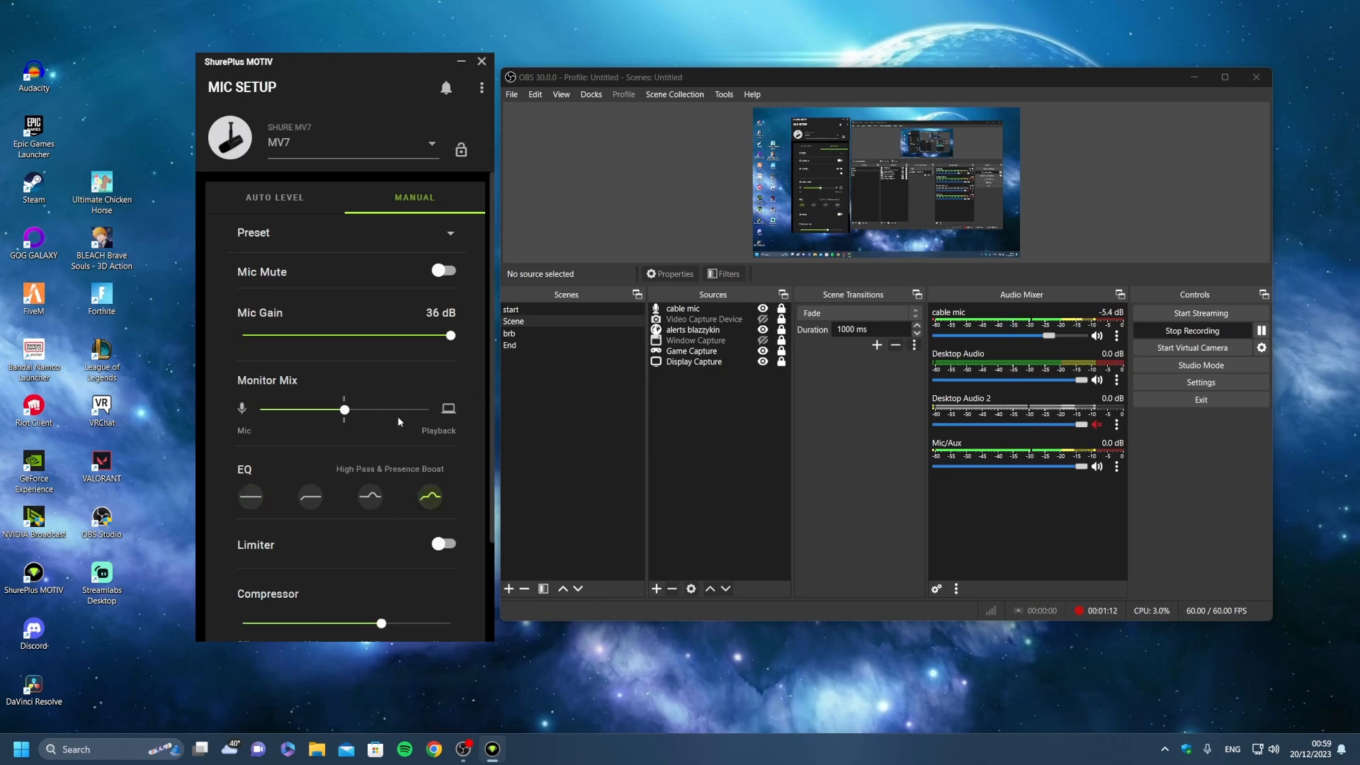
scroll(412, 545, "down", 2)
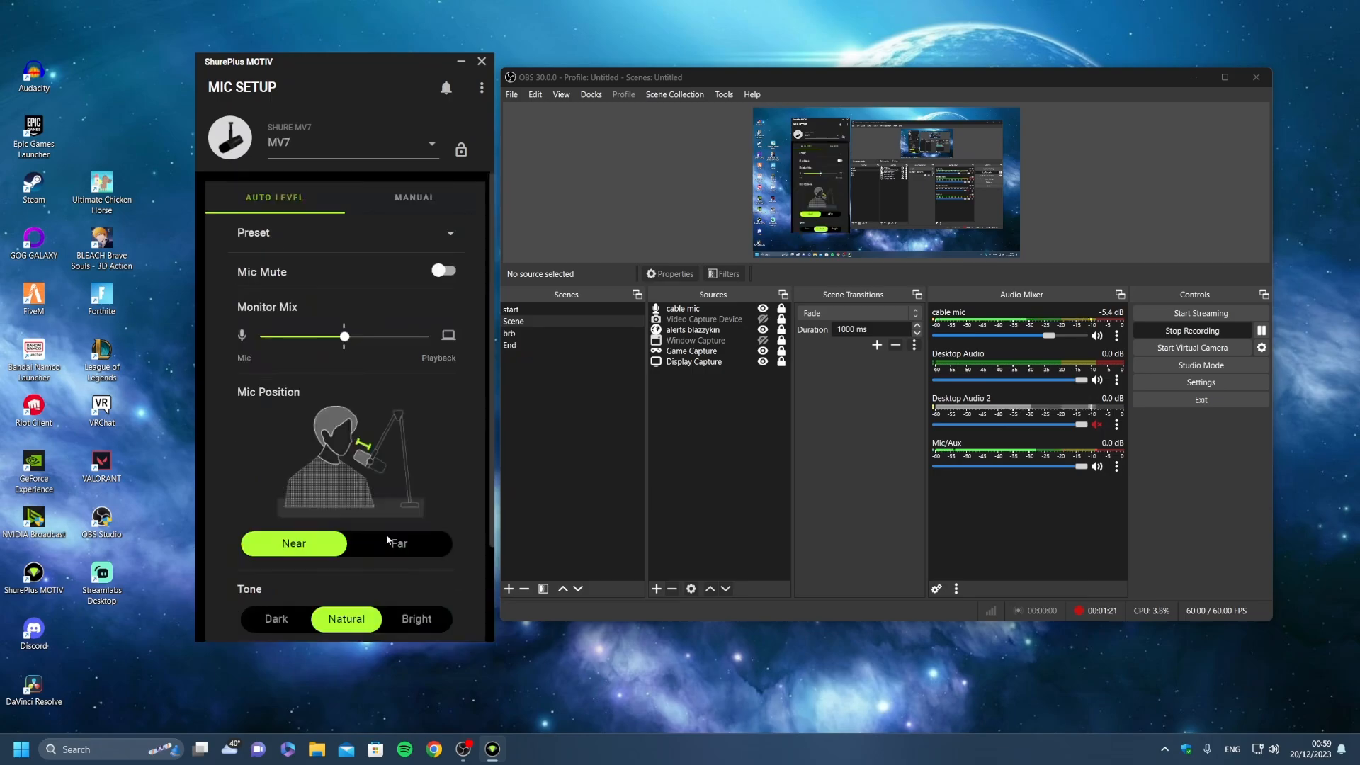
- Set the auto-level mic position to Far, try the Bright and Dark tones, and set the tone back to Natural
left_click(399, 543)
scroll(369, 408, "down", 2)
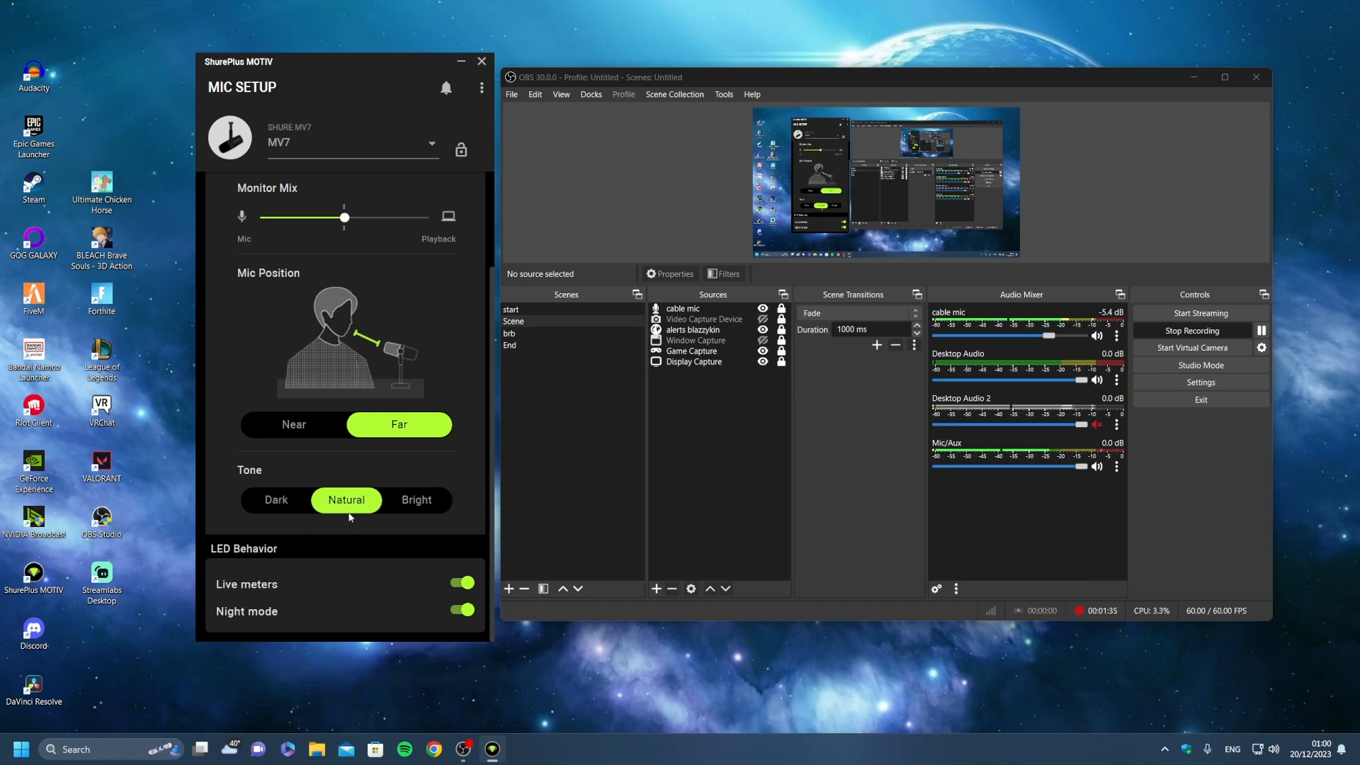
left_click(449, 500)
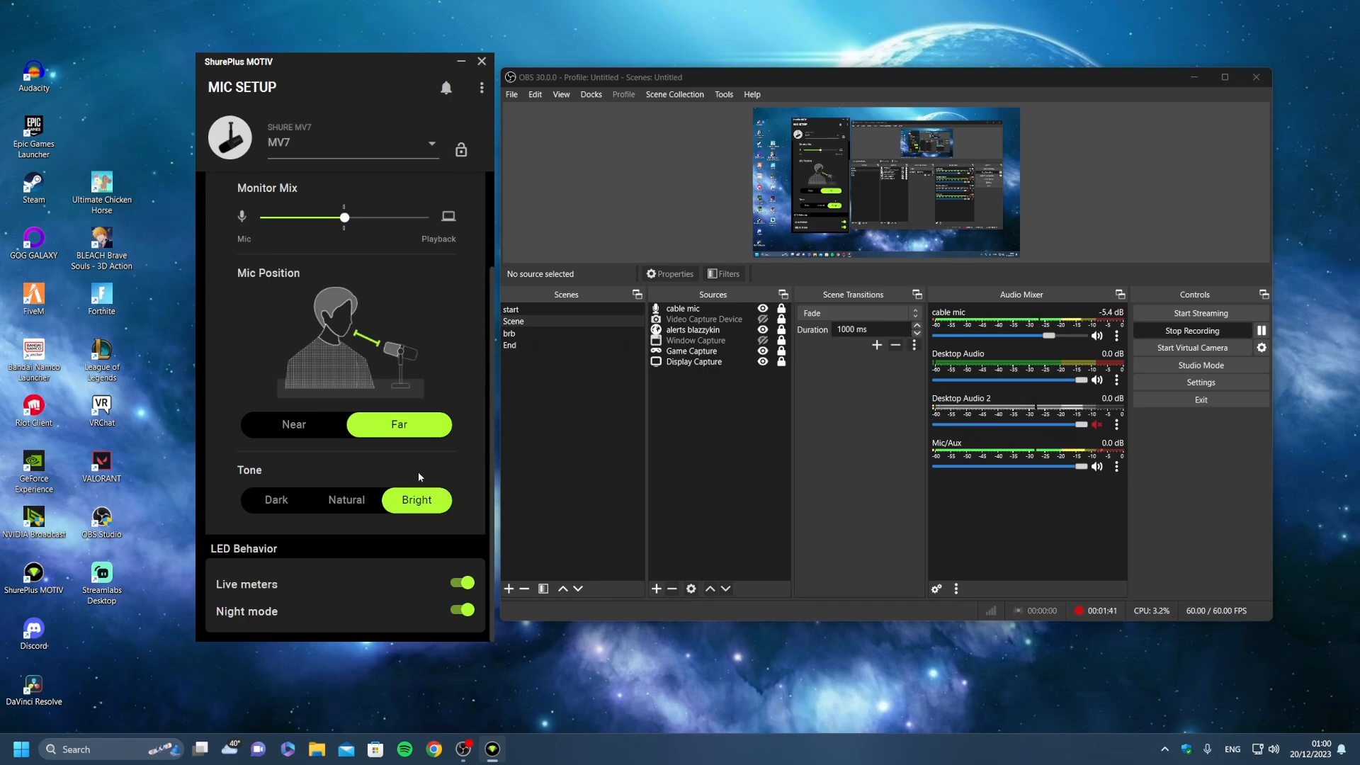
left_click(277, 500)
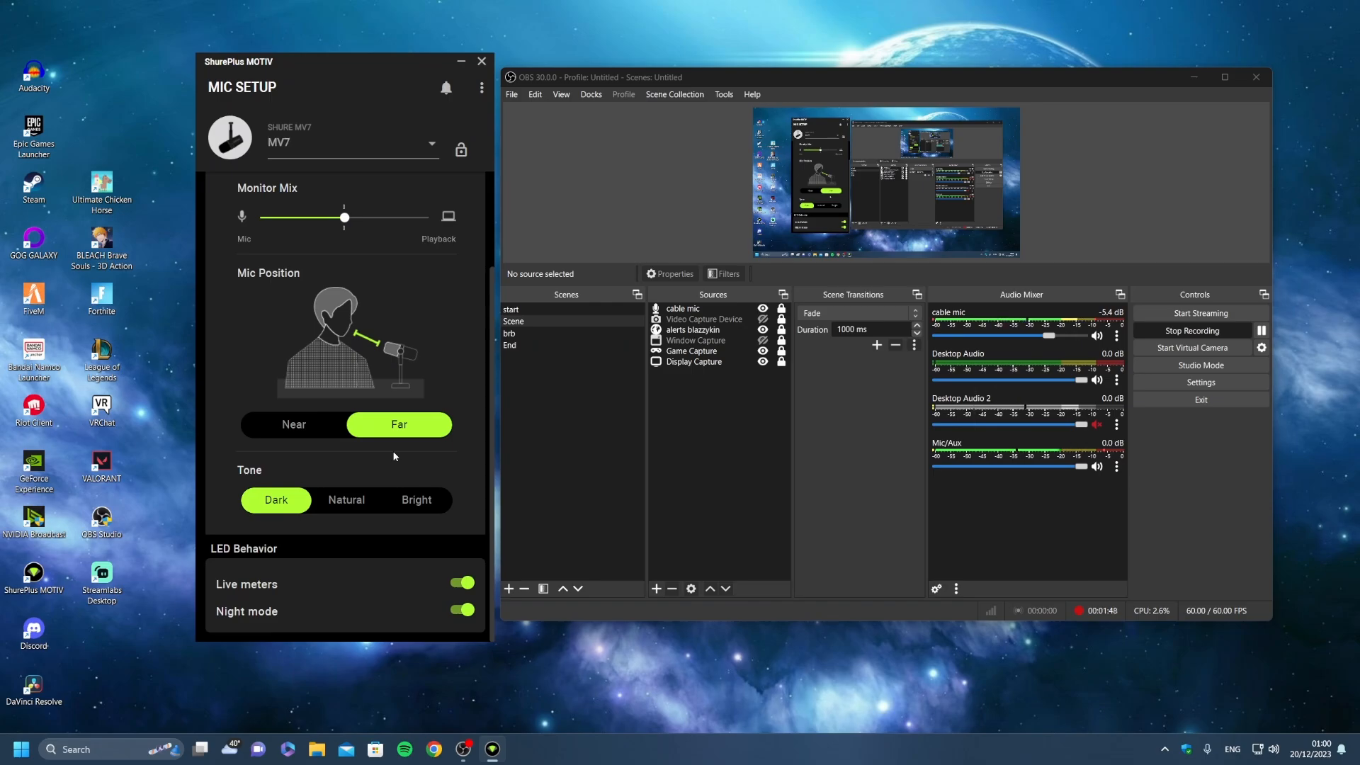
left_click(347, 502)
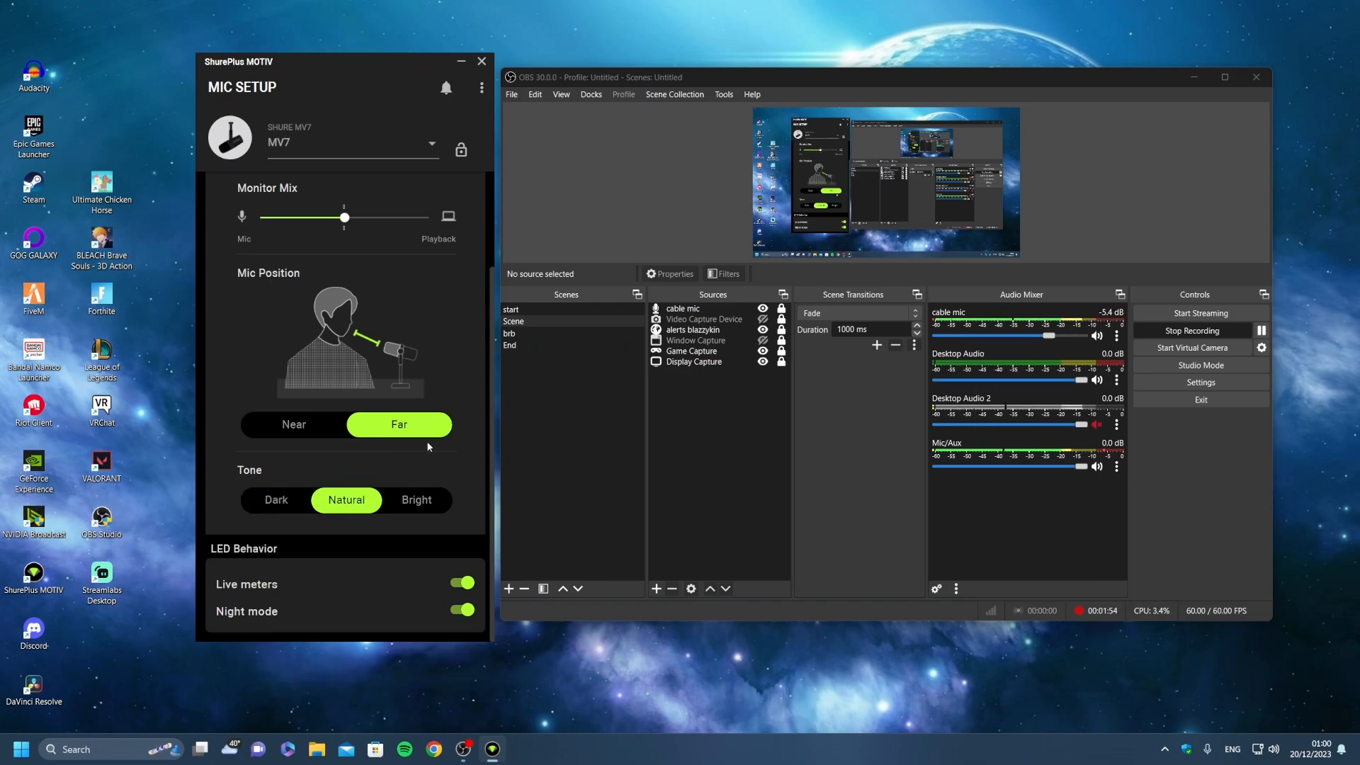
scroll(426, 441, "up", 3)
scroll(423, 385, "down", 3)
- Close ShurePlus MOTIV and open the audio filters for Mic/Aux in OBS
key("alt+F4")
left_click_drag(953, 78, 778, 72)
left_click(943, 459)
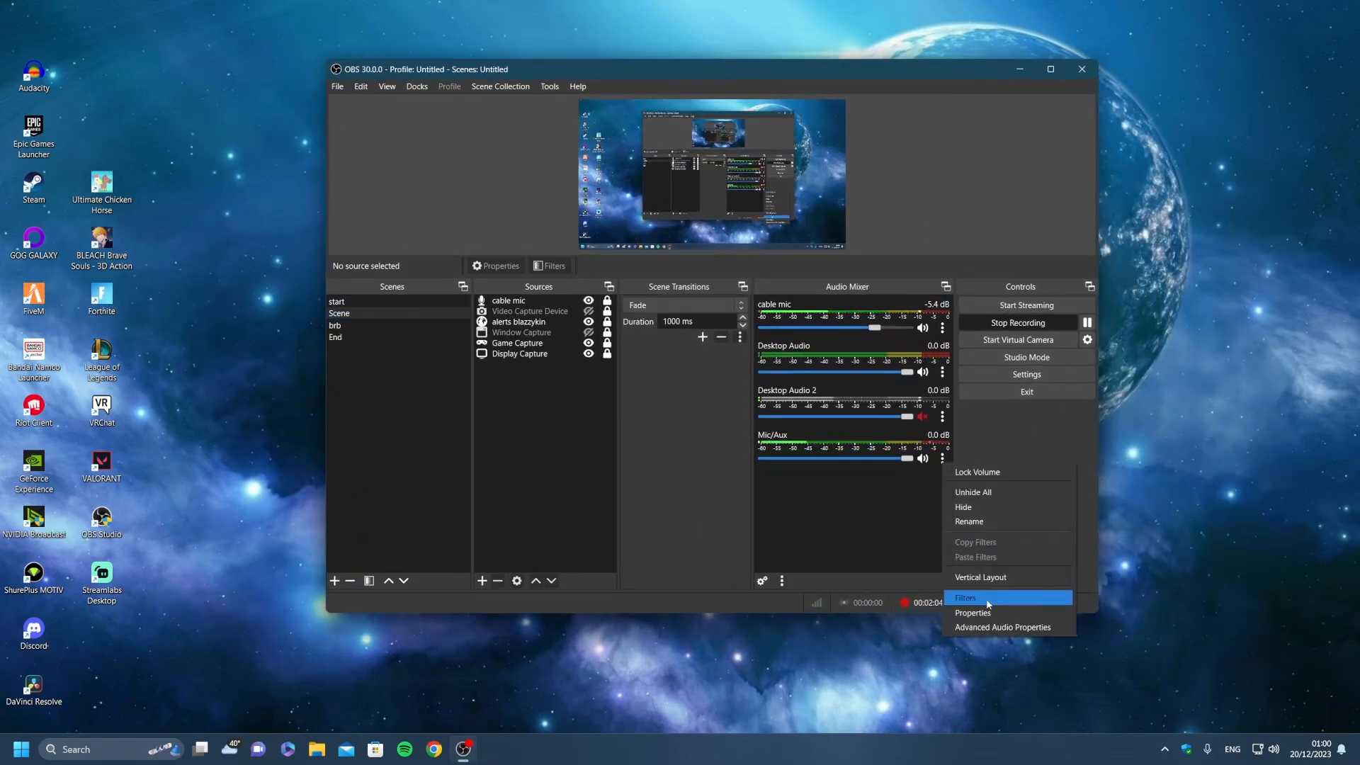
left_click(1006, 598)
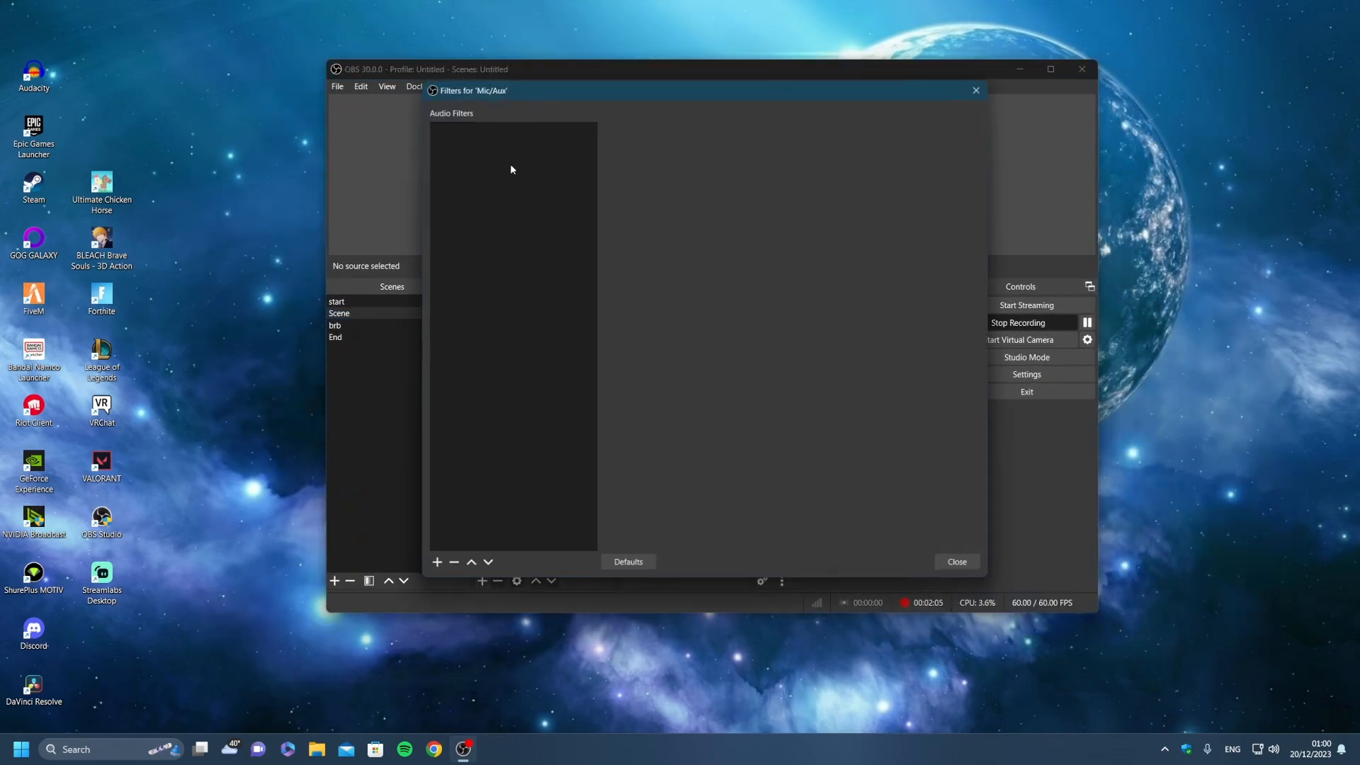
- Add an Expander filter to Mic/Aux, keeping the suggested name
right_click(468, 172)
mouse_move(501, 177)
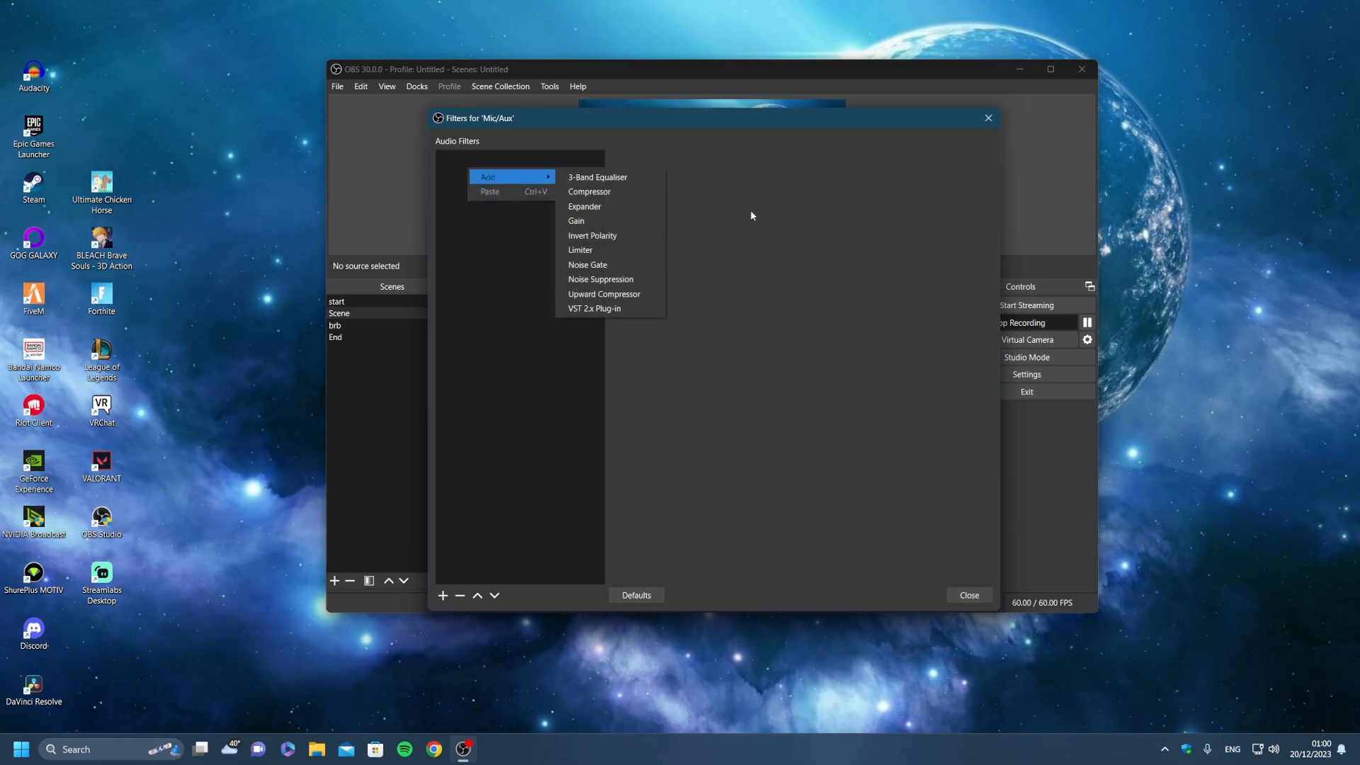
left_click(584, 206)
left_click(679, 382)
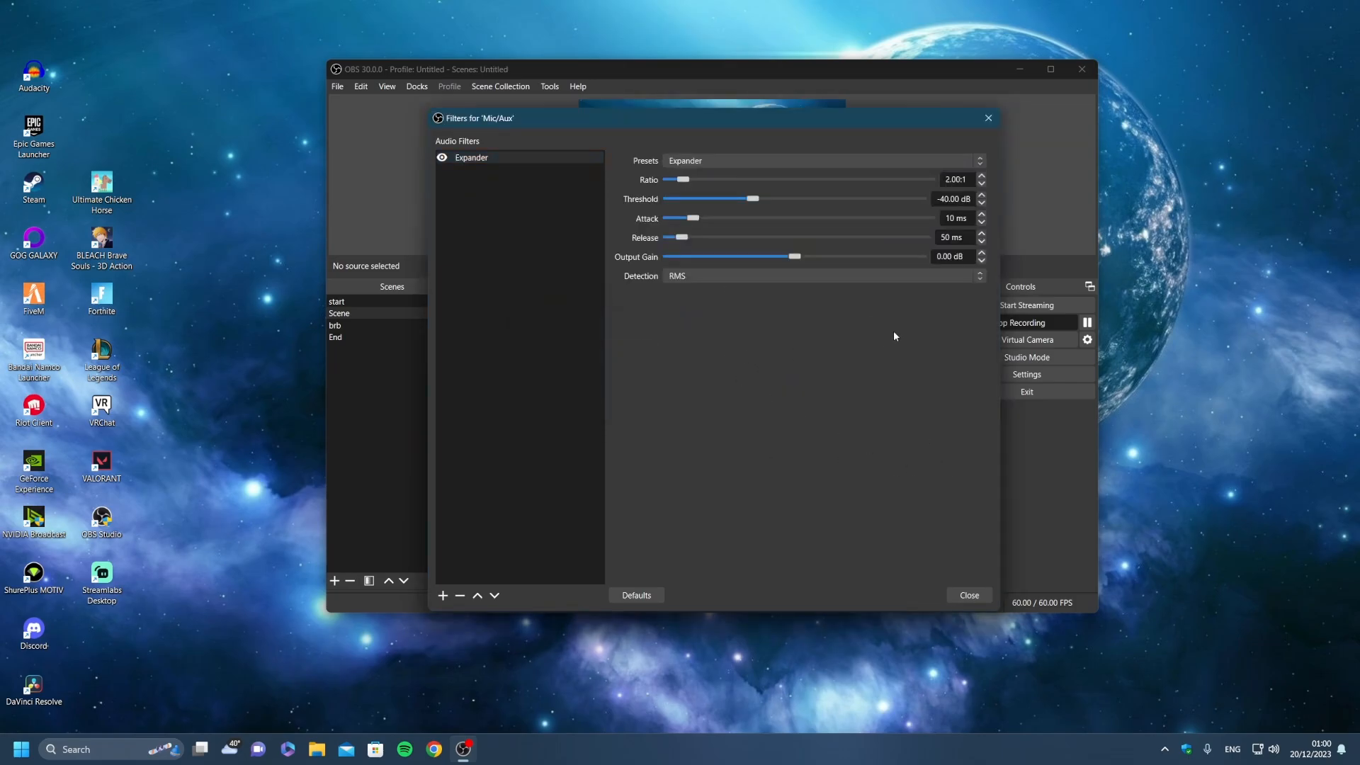
- Set the Expander's threshold to -30.00 dB
left_click_drag(753, 198, 798, 200)
left_click(981, 203)
mouse_move(794, 200)
left_mouse_down()
mouse_move(853, 198)
mouse_move(798, 204)
left_mouse_up()
left_click(982, 196)
left_click(982, 195)
left_click(981, 196)
left_click(910, 330)
- Add a Noise Suppression filter to Mic/Aux and set its method to NVIDIA Noise Removal
right_click(480, 177)
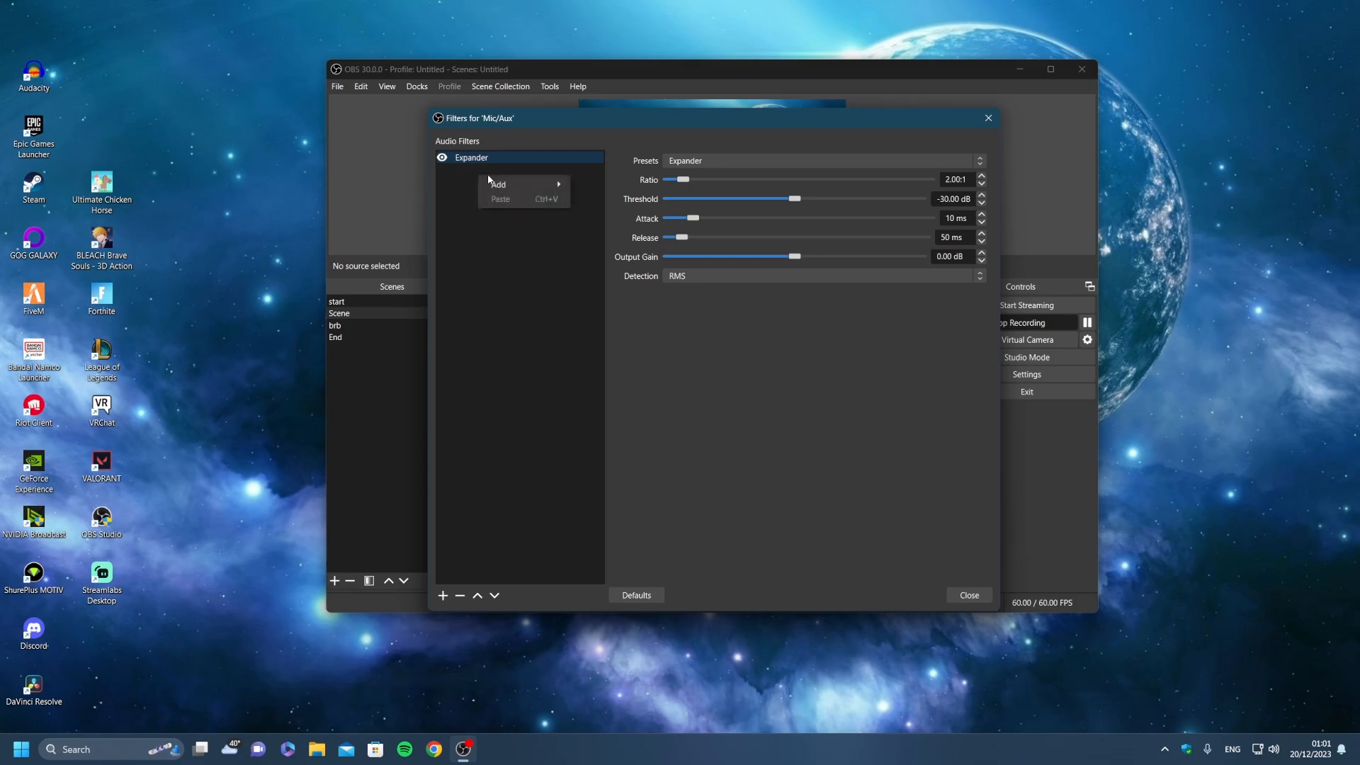
mouse_move(524, 184)
left_click(614, 287)
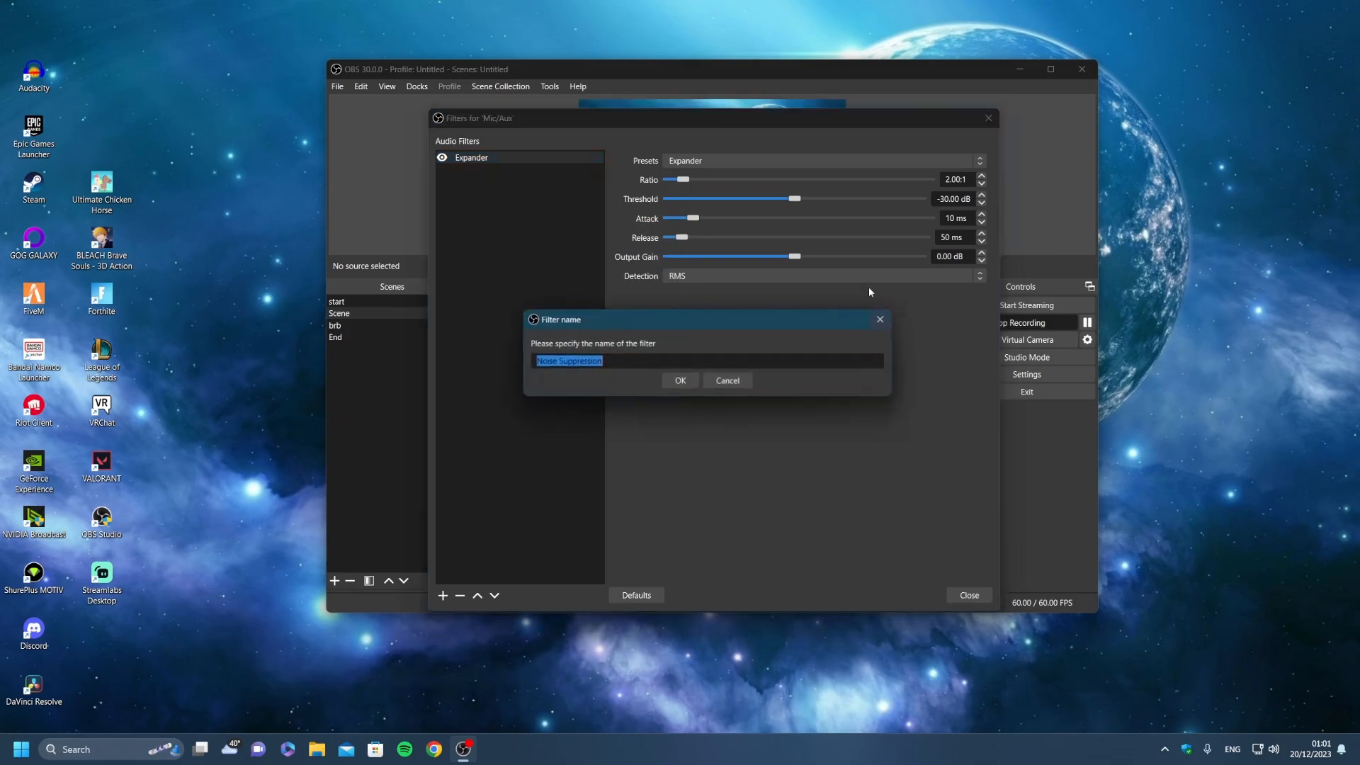
left_click(696, 375)
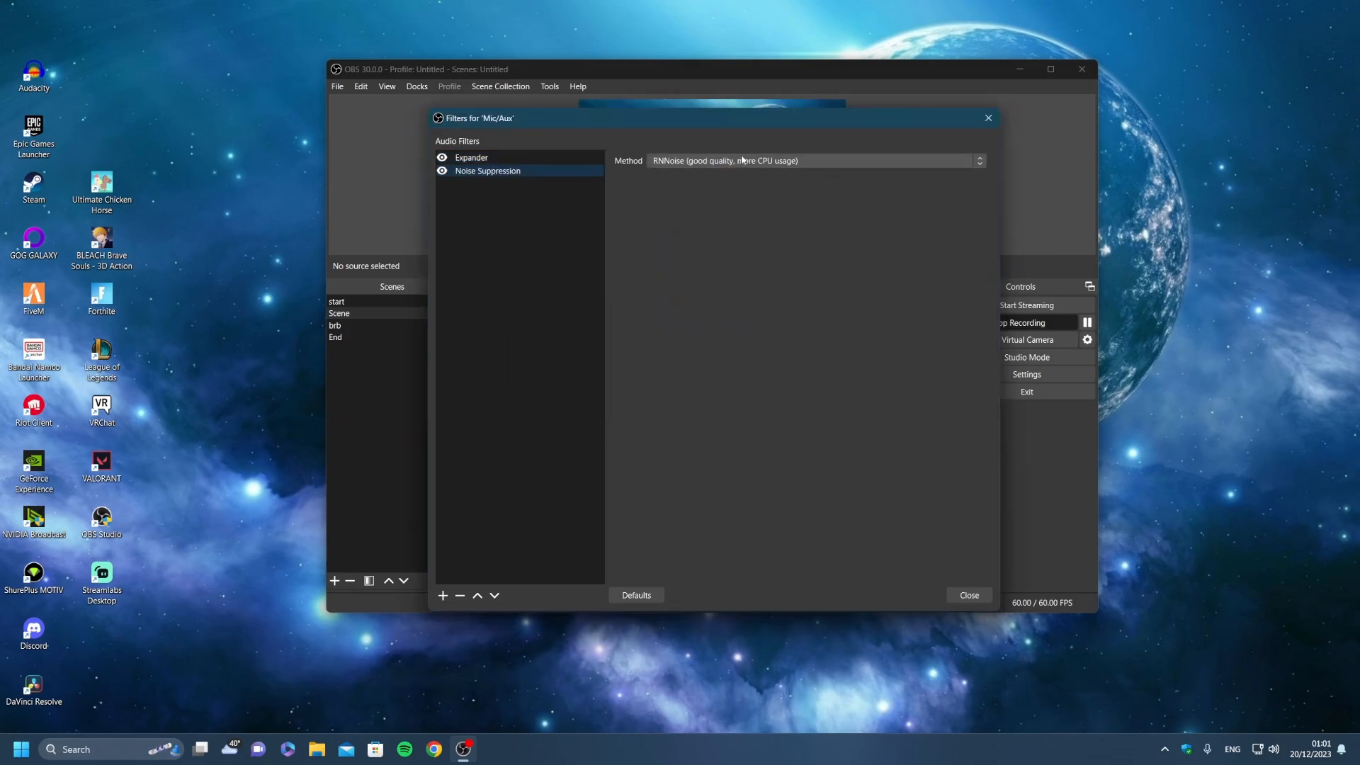
left_click(742, 160)
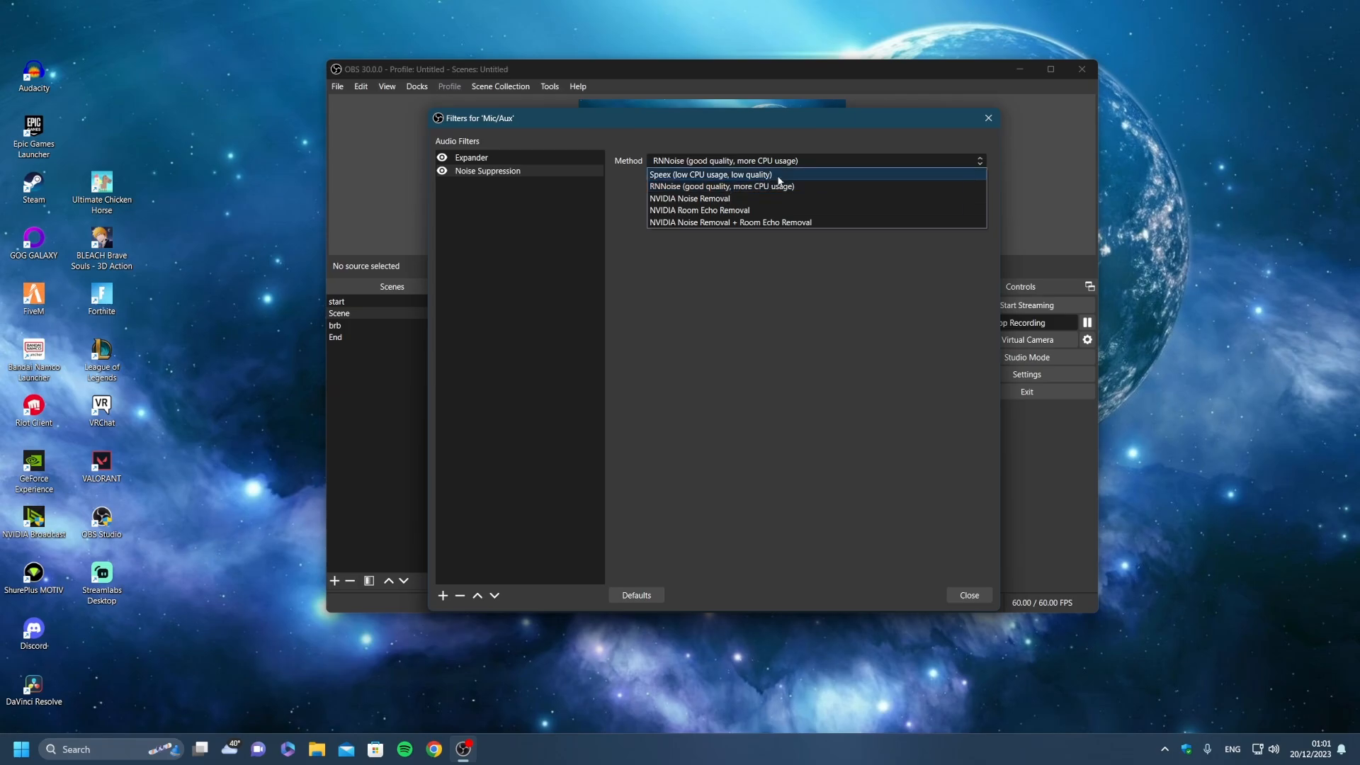
left_click(708, 198)
- Remove the Noise Suppression filter from Mic/Aux
right_click(505, 172)
left_click(553, 236)
left_click(756, 376)
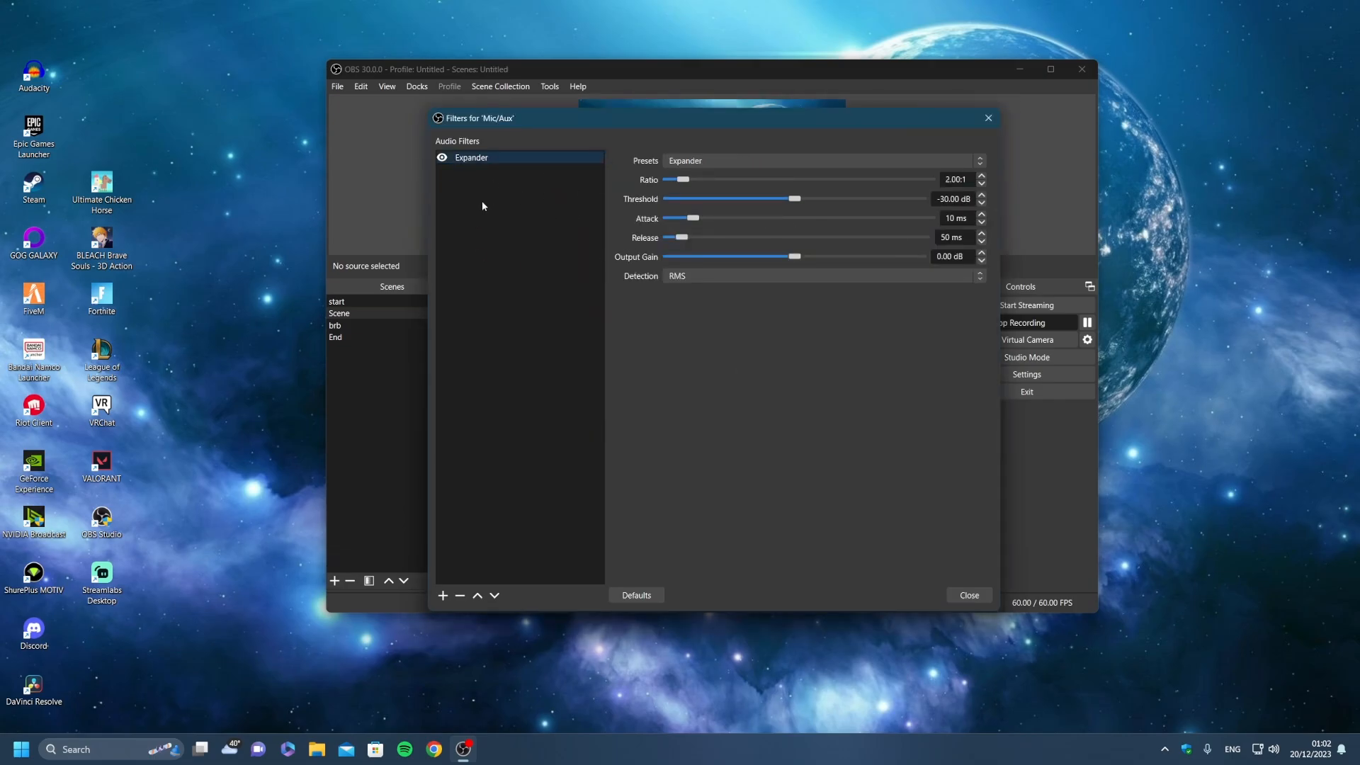
right_click(475, 177)
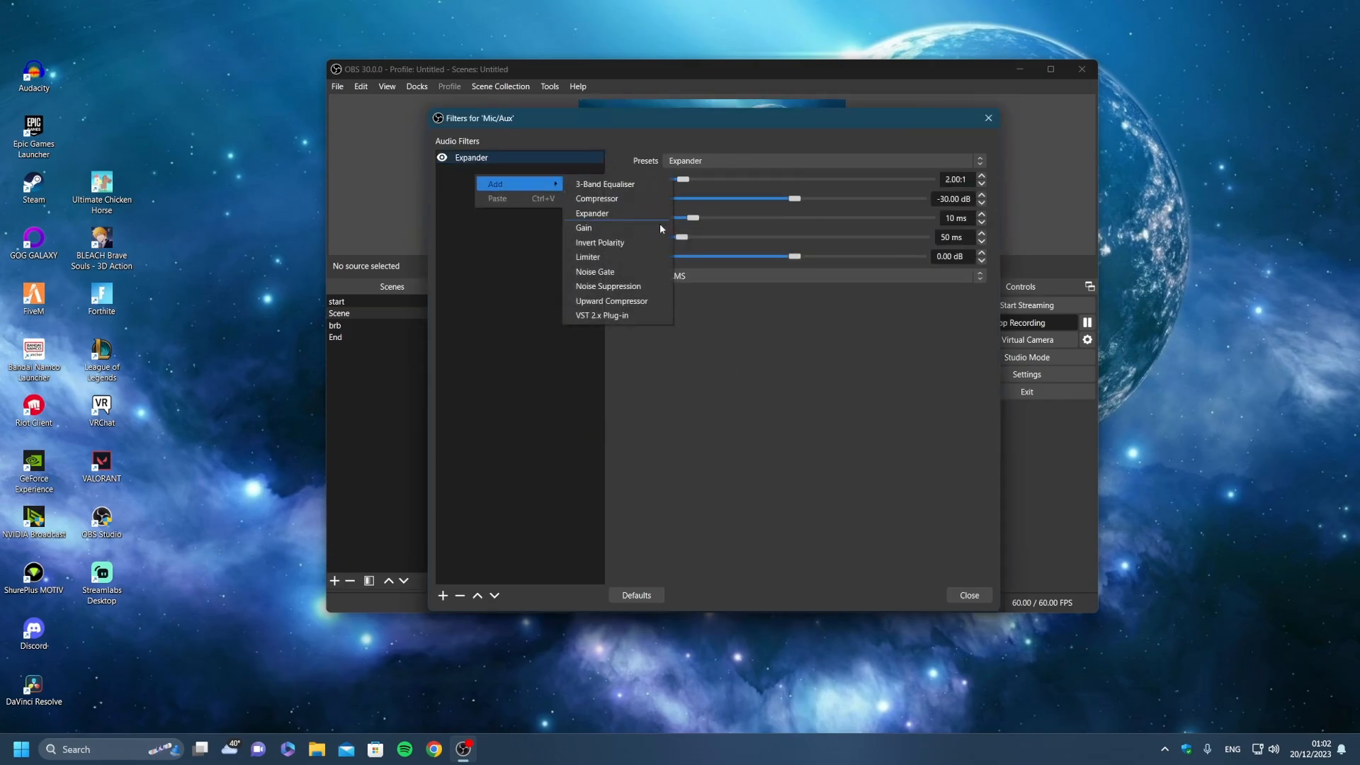
left_click(535, 175)
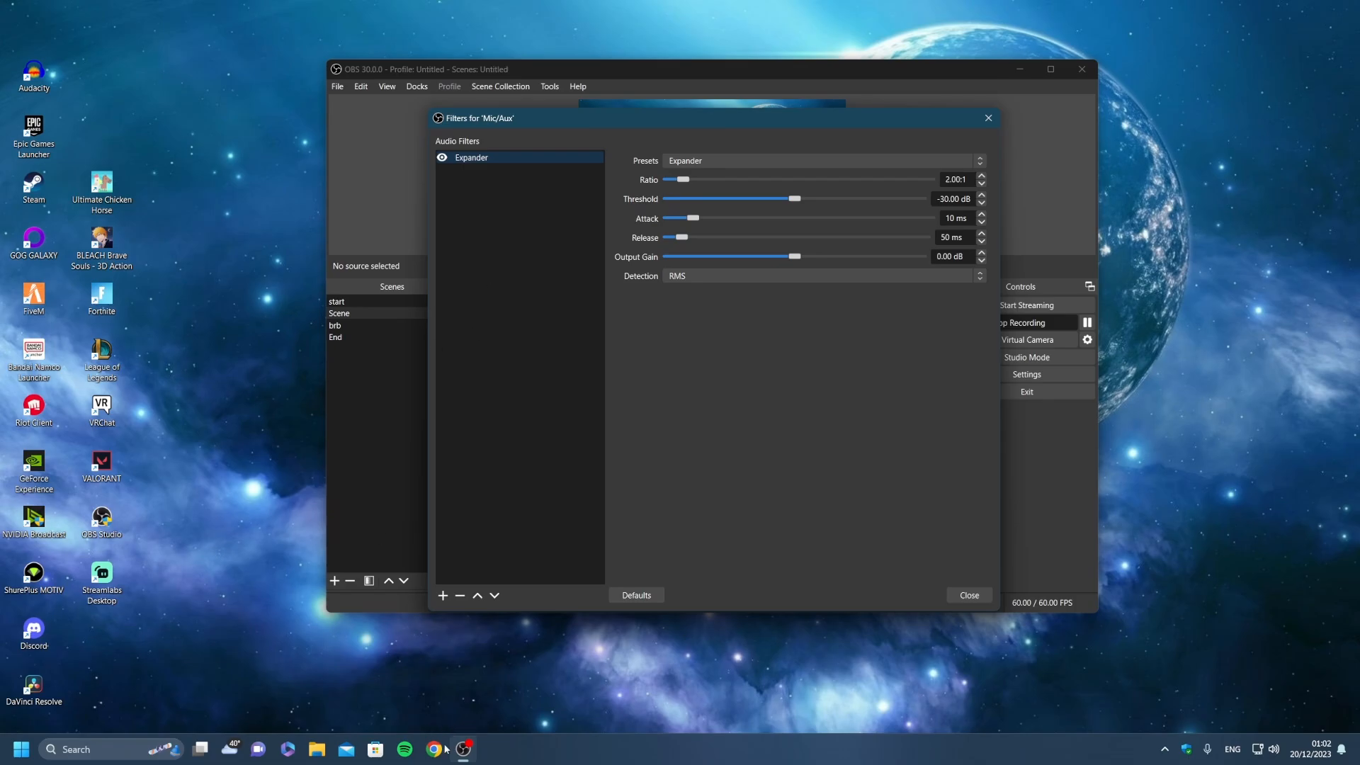
- Switch to Spotify, play the song Heaven Knows and move the Spotify window out of view
left_click(409, 755)
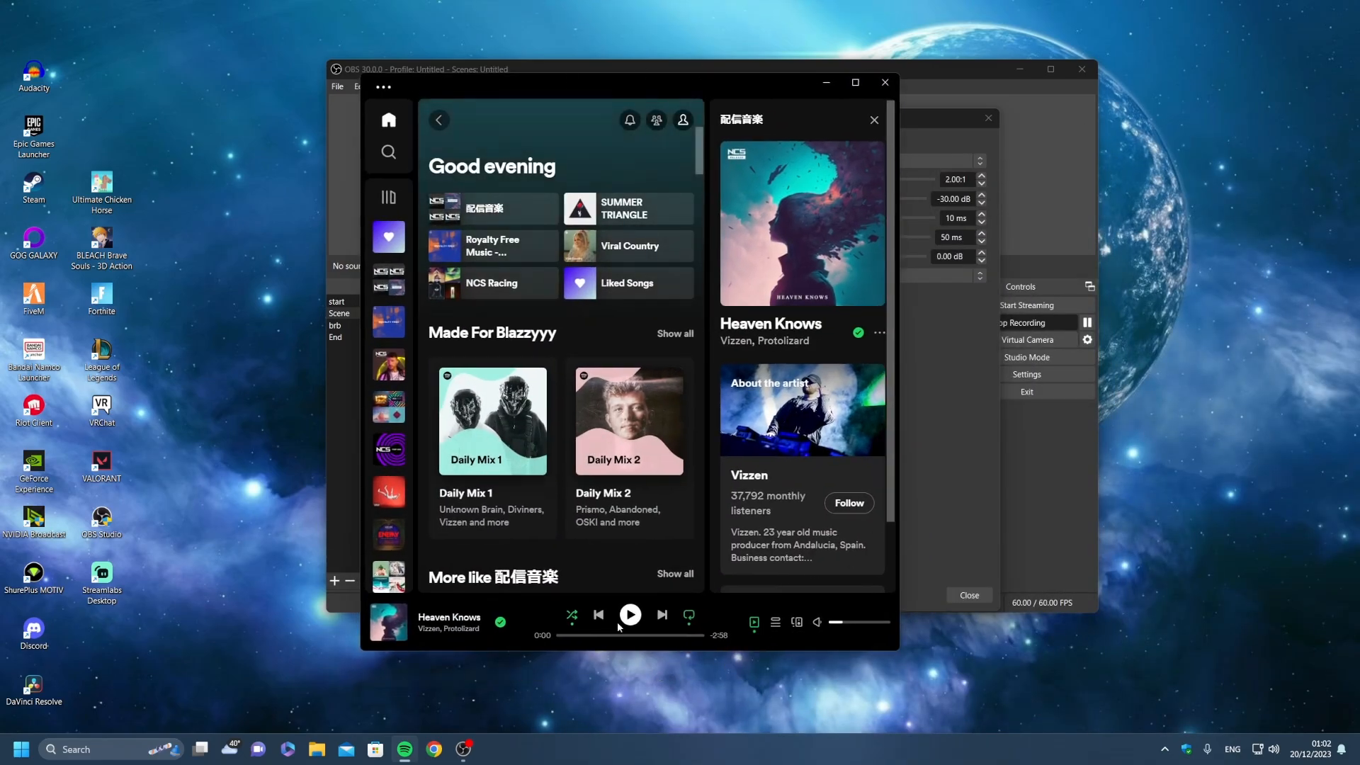
left_click(629, 614)
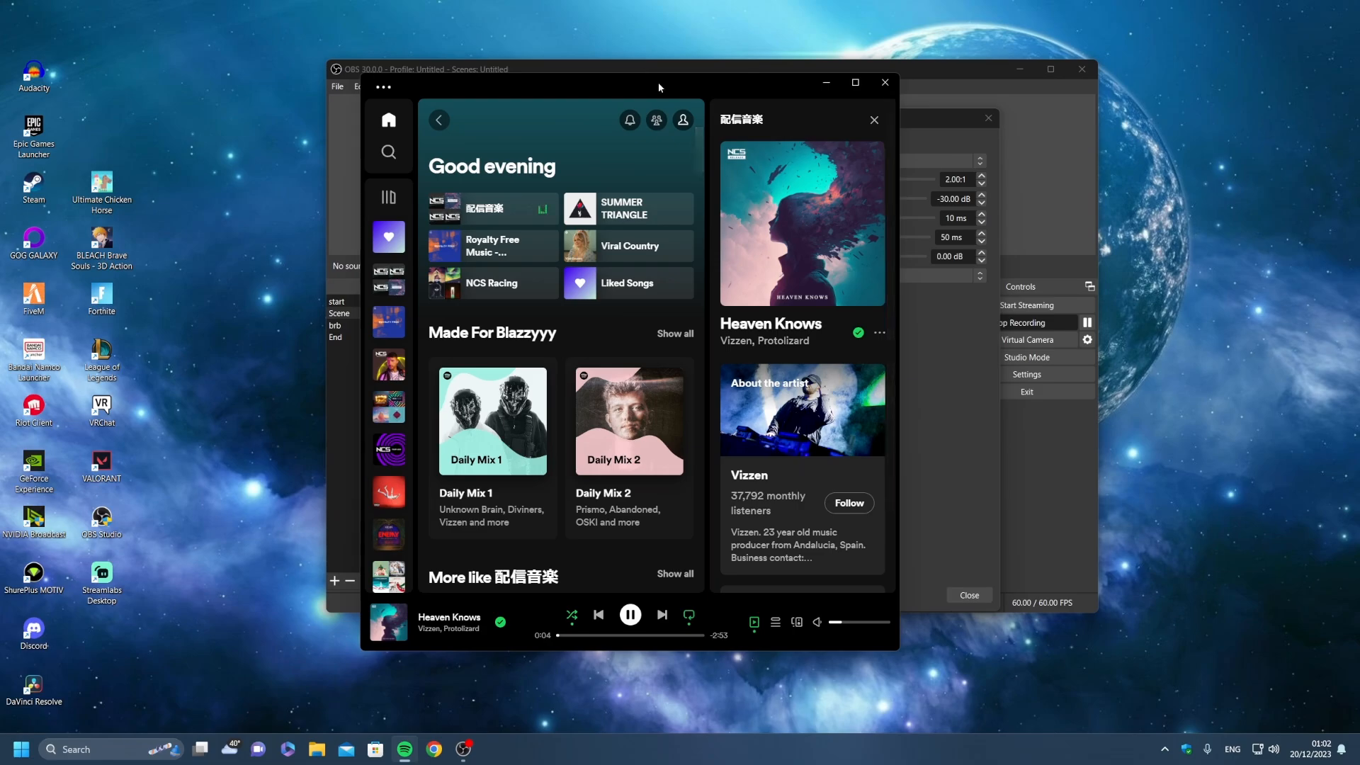
left_click_drag(658, 87, 992, 764)
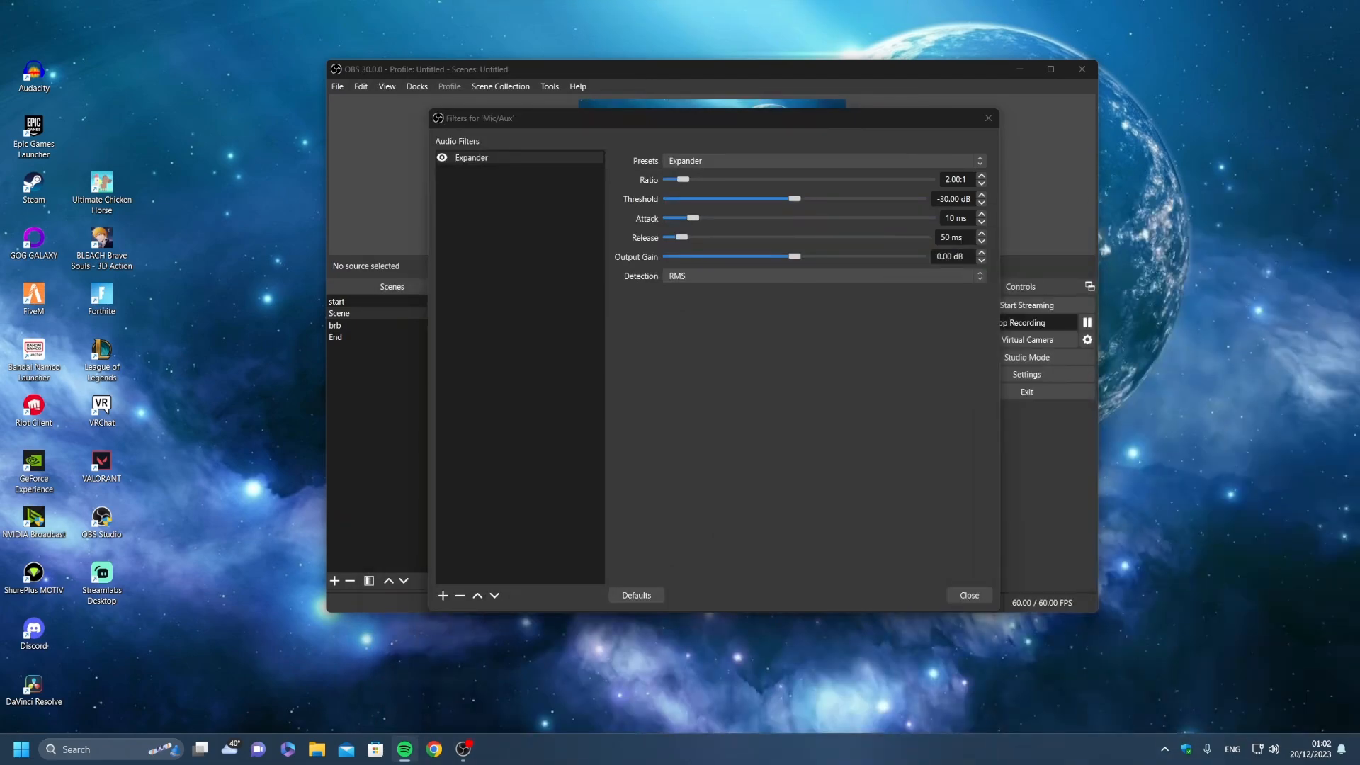
- Add a Compressor filter to Mic/Aux beneath the Expander
left_click_drag(783, 120, 733, 91)
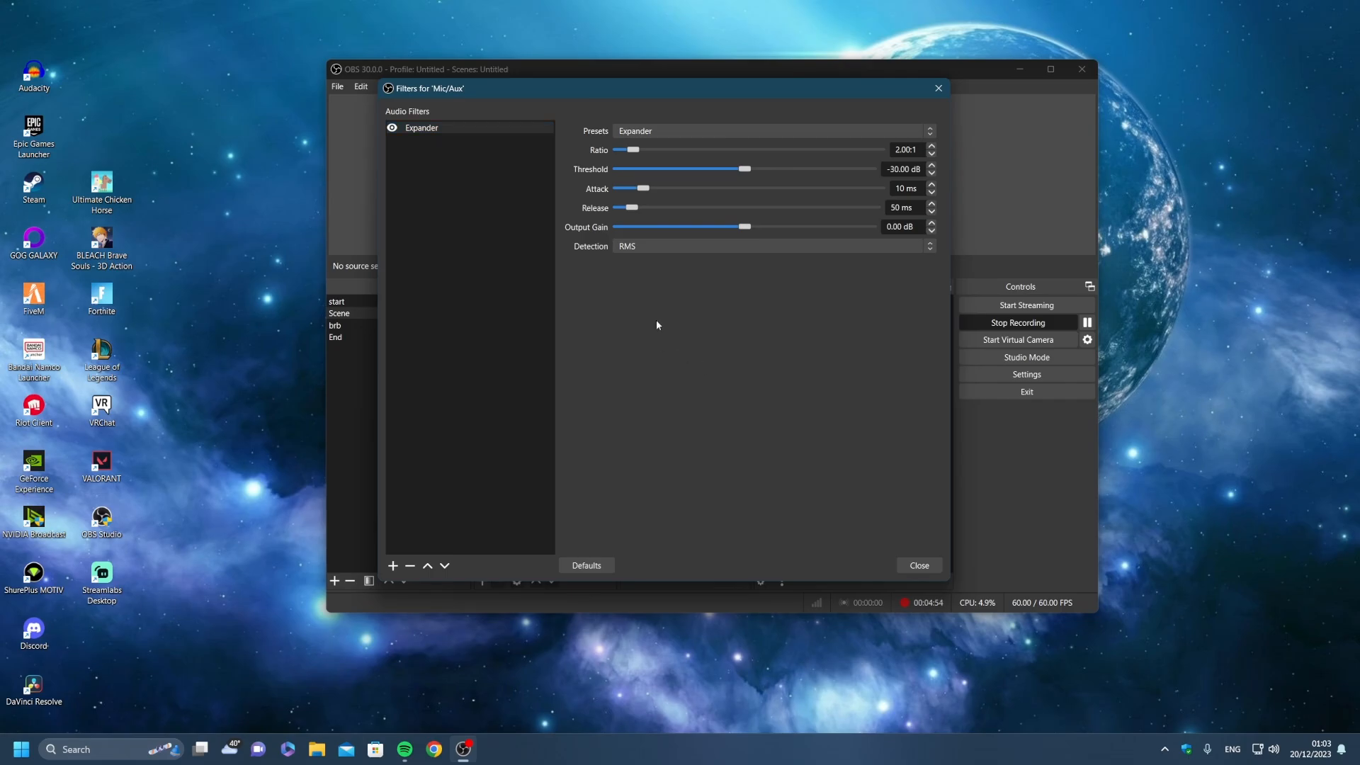
right_click(441, 142)
mouse_move(496, 154)
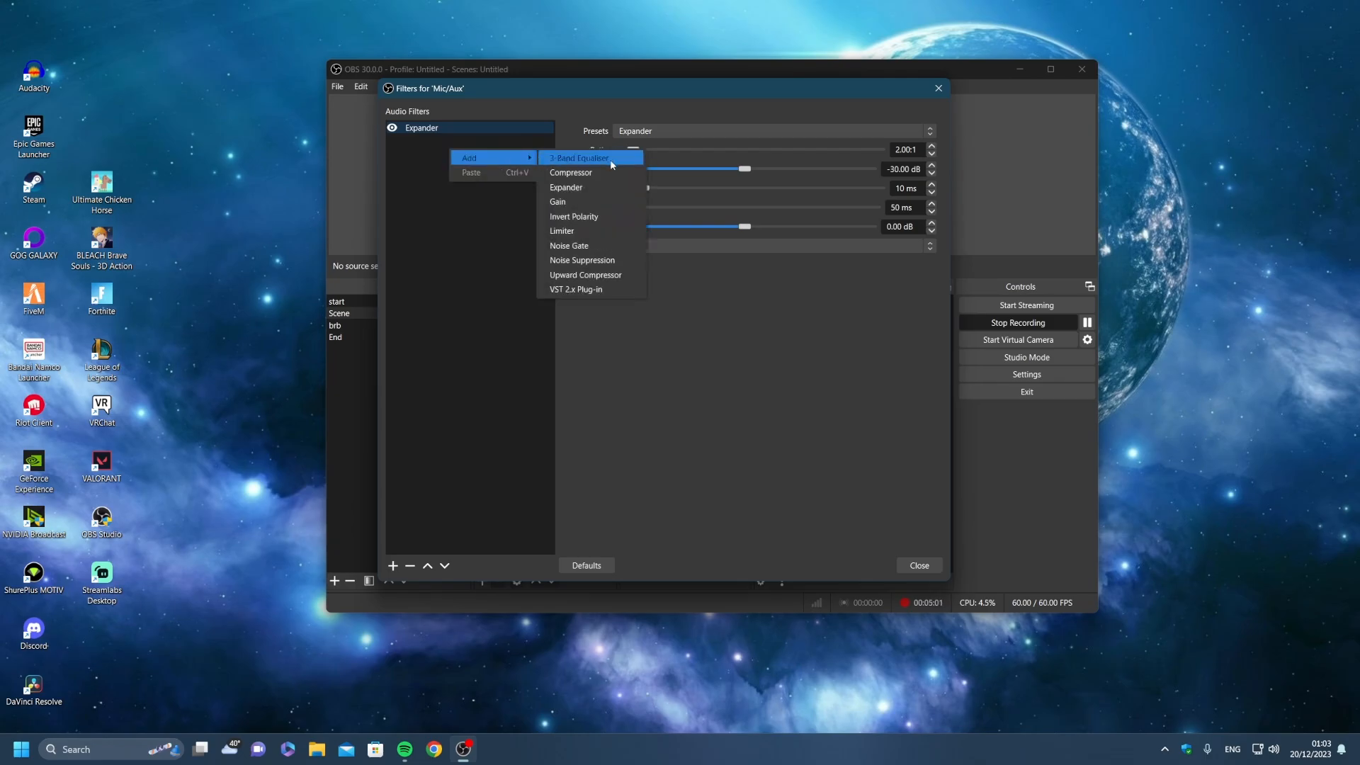
left_click(594, 173)
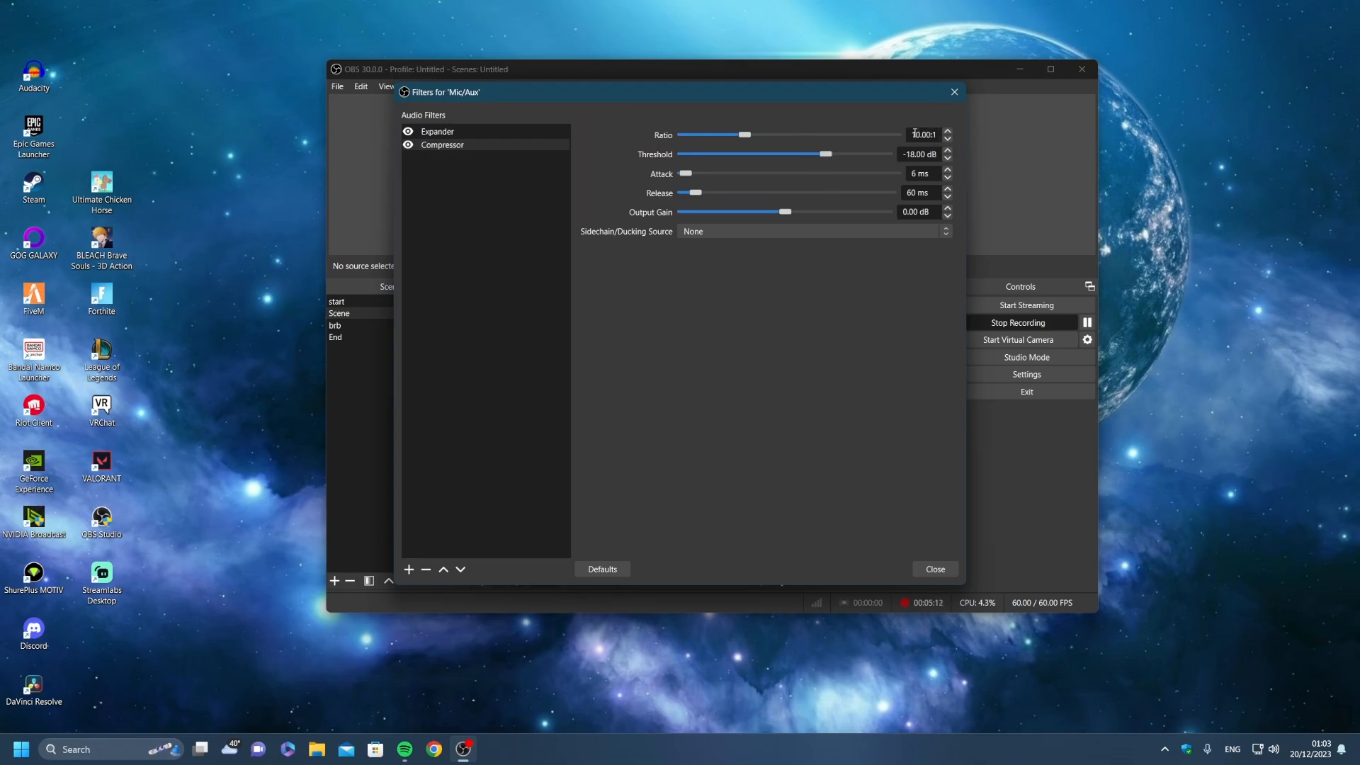
- Set the Compressor's ratio to 5:1, threshold to -15 dB, output gain to 5 dB, attack to 2 ms and release to 100 ms
left_click_drag(737, 140, 713, 135)
left_click_drag(937, 155, 896, 153)
type("-15")
left_click_drag(930, 215, 795, 204)
type("5")
left_click_drag(930, 180, 783, 186)
type("2")
type("100")
- Switch to Paint and draw a straight diagonal from the rectangle's lower-left corner to its upper-right corner
left_click(22, 750)
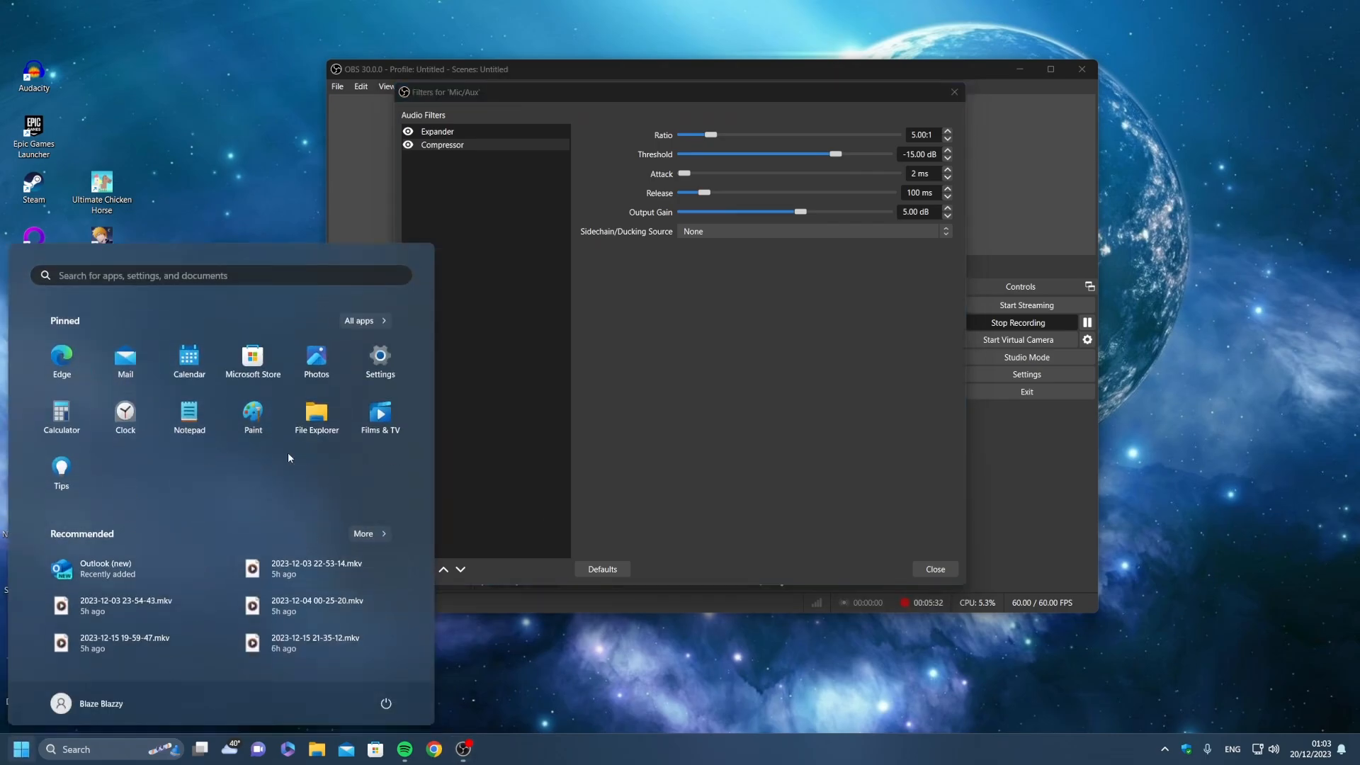
left_click(257, 416)
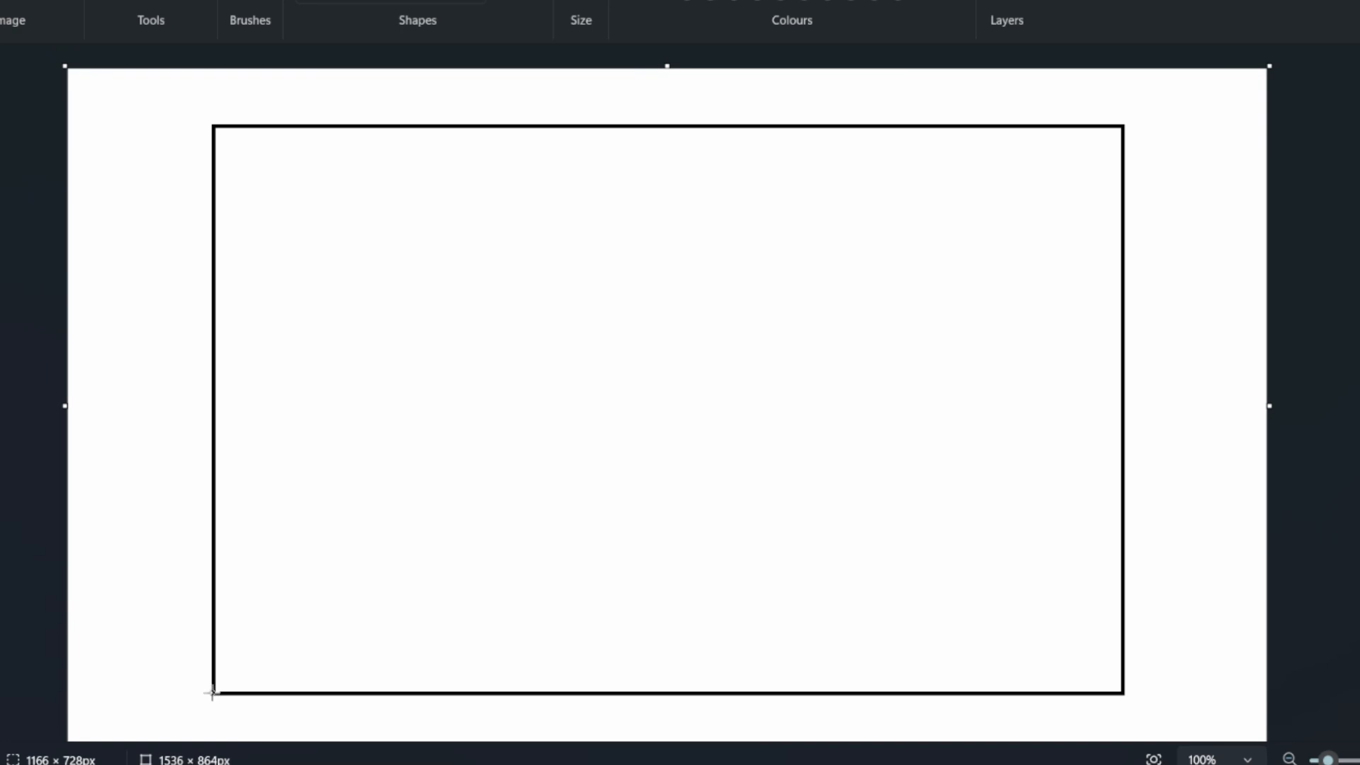
left_click_drag(215, 689, 1124, 124)
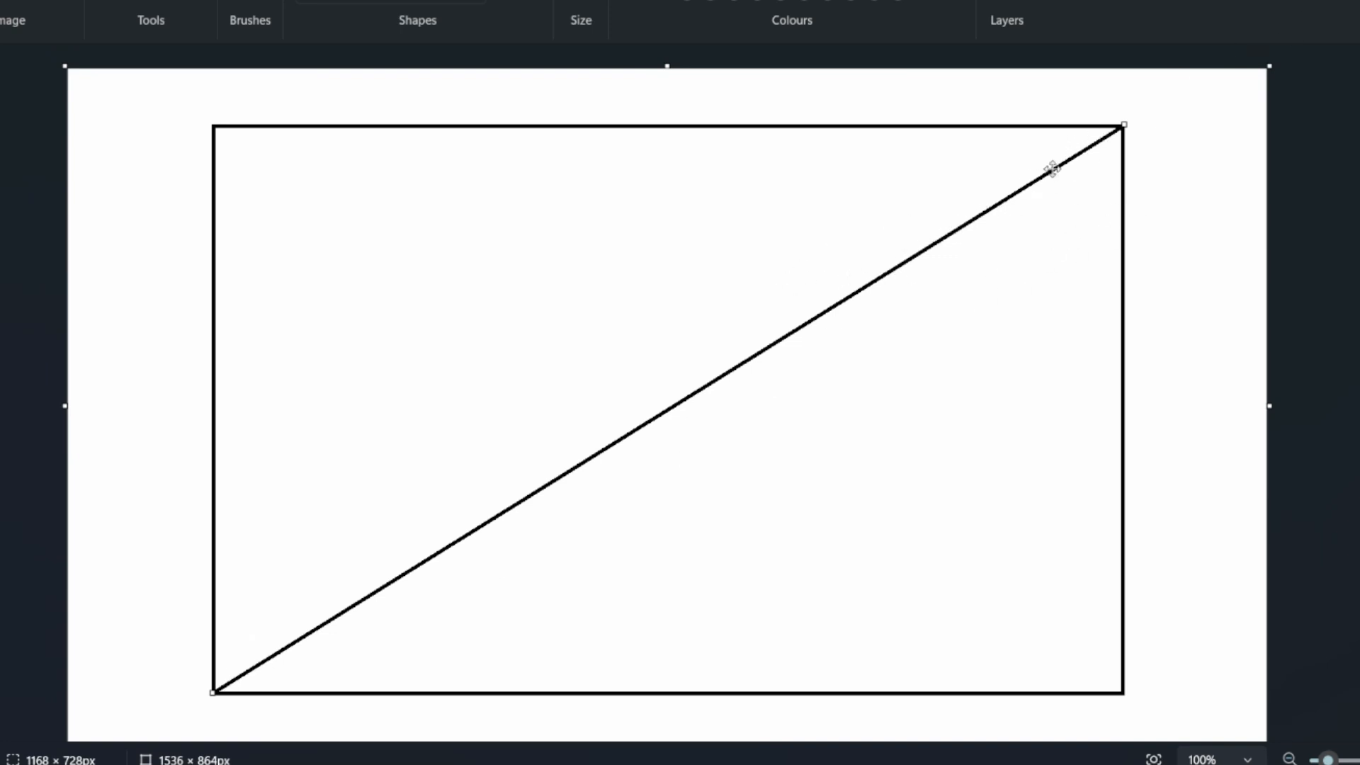
left_click(1195, 101)
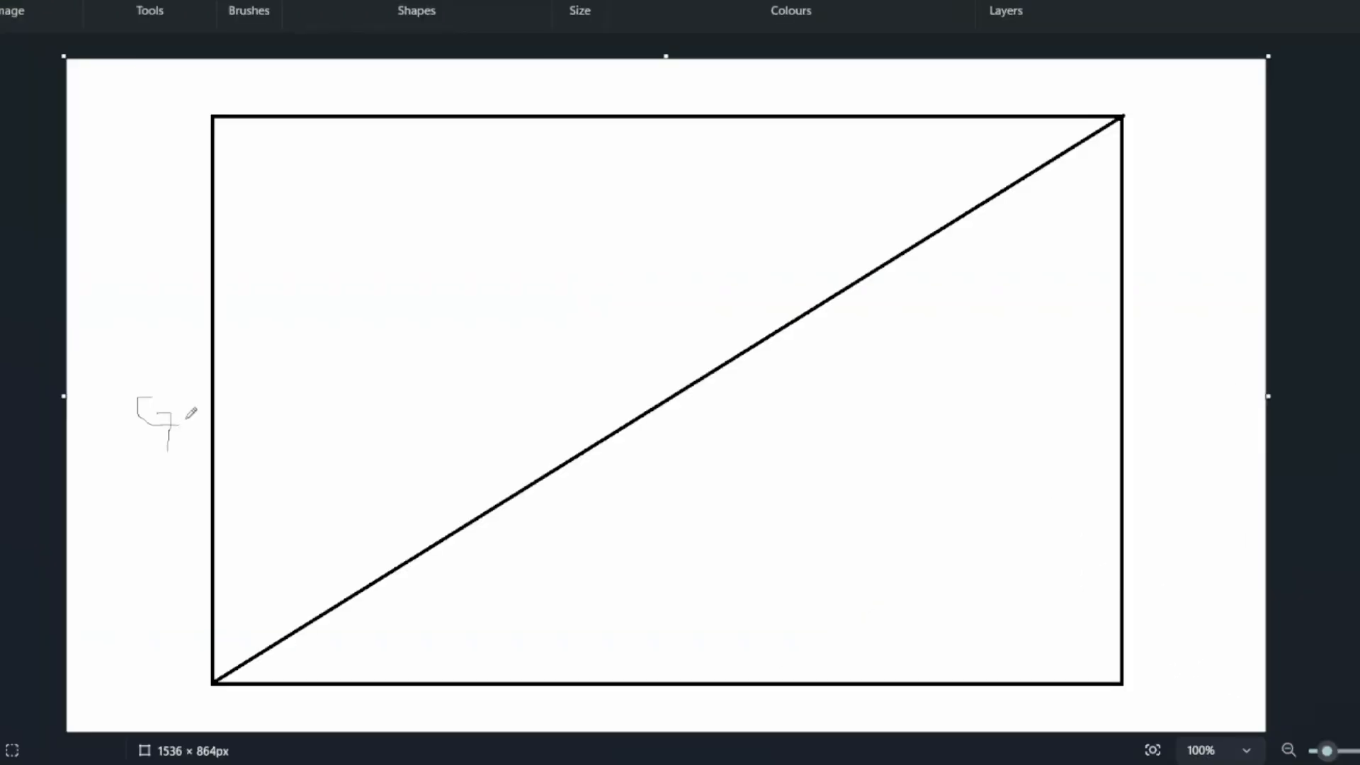
- Handwrite 5 beneath the G beside the rectangle, and T and -15 above its upper edge
mouse_move(135, 469)
left_mouse_down()
mouse_move(145, 495)
mouse_move(124, 516)
left_mouse_up()
left_click_drag(132, 470, 176, 468)
mouse_move(883, 81)
left_mouse_down()
mouse_move(910, 98)
mouse_move(951, 74)
left_mouse_up()
mouse_move(767, 74)
left_mouse_down()
mouse_move(828, 73)
mouse_move(793, 77)
mouse_move(797, 113)
left_mouse_up()
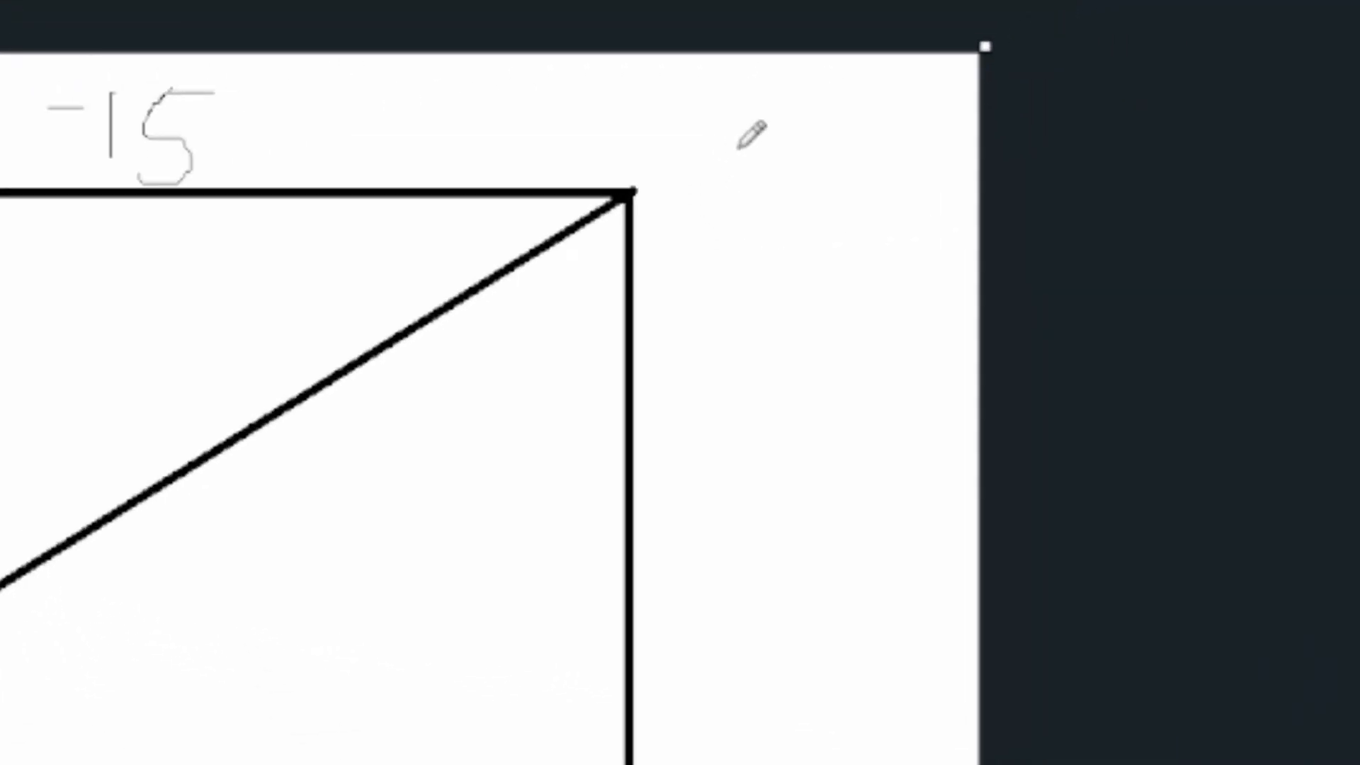
- Handwrite an R beside the rectangle's upper-right corner and the numbers 1 to 5 down its right edge
mouse_move(738, 148)
left_mouse_down()
mouse_move(788, 159)
mouse_move(756, 192)
mouse_move(792, 218)
left_mouse_up()
left_click_drag(753, 147, 753, 275)
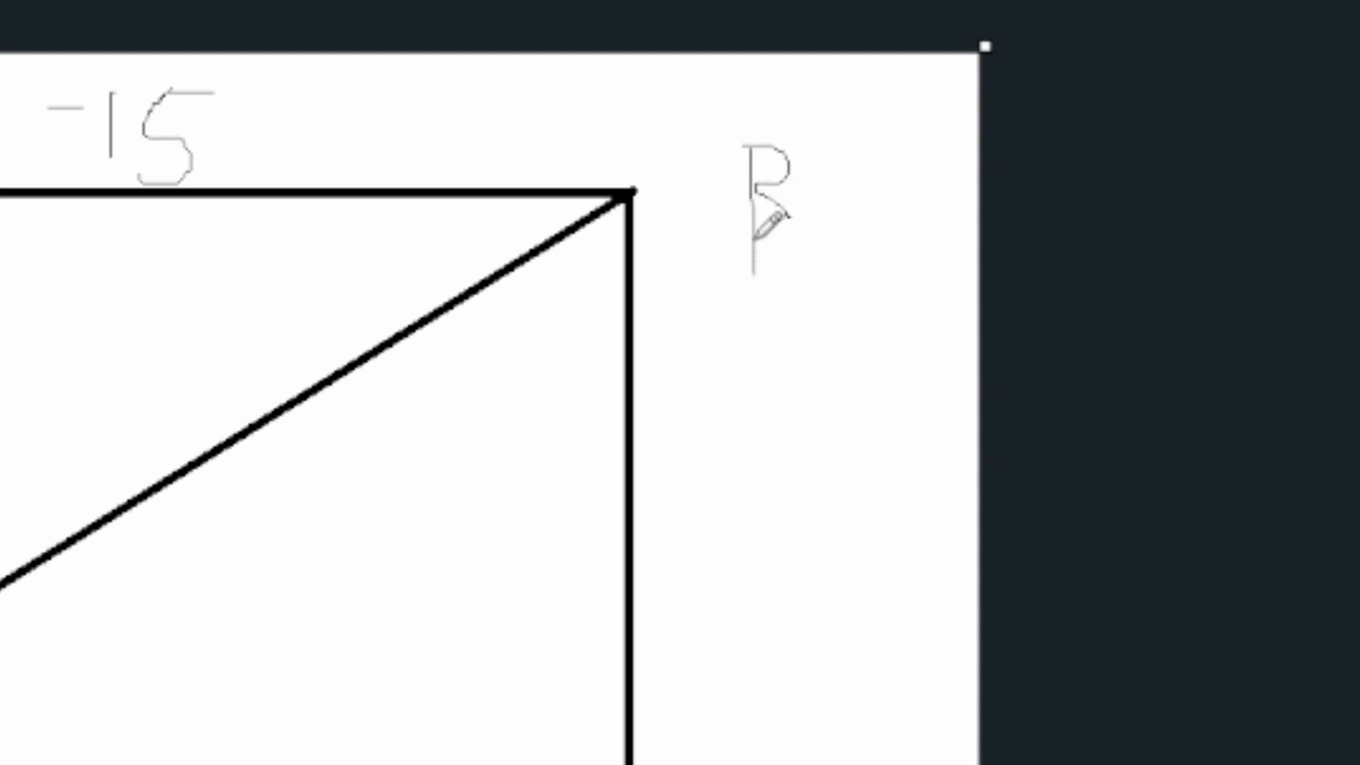
mouse_move(754, 158)
left_mouse_down()
mouse_move(794, 168)
mouse_move(755, 186)
mouse_move(833, 251)
left_mouse_up()
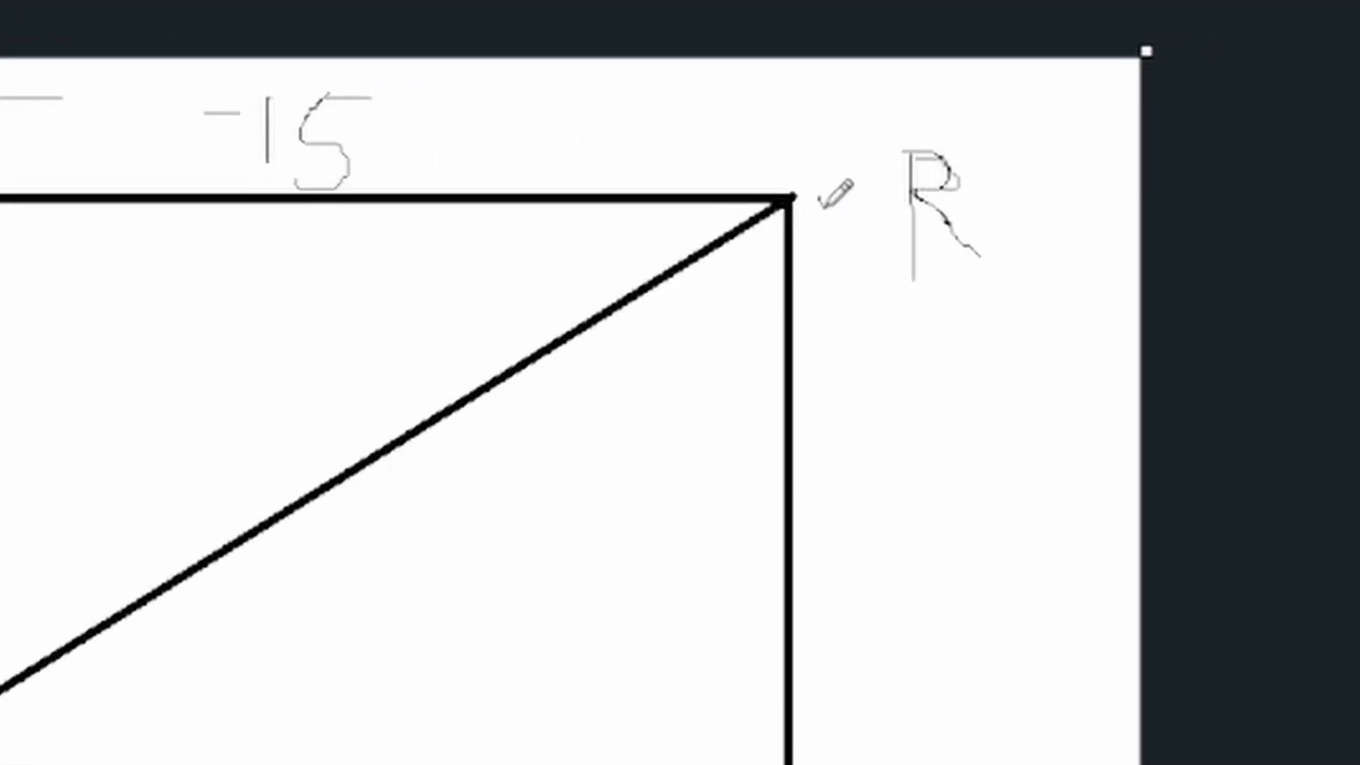
left_click_drag(931, 168, 948, 214)
mouse_move(828, 268)
left_mouse_down()
mouse_move(850, 288)
mouse_move(830, 347)
mouse_move(843, 337)
left_mouse_up()
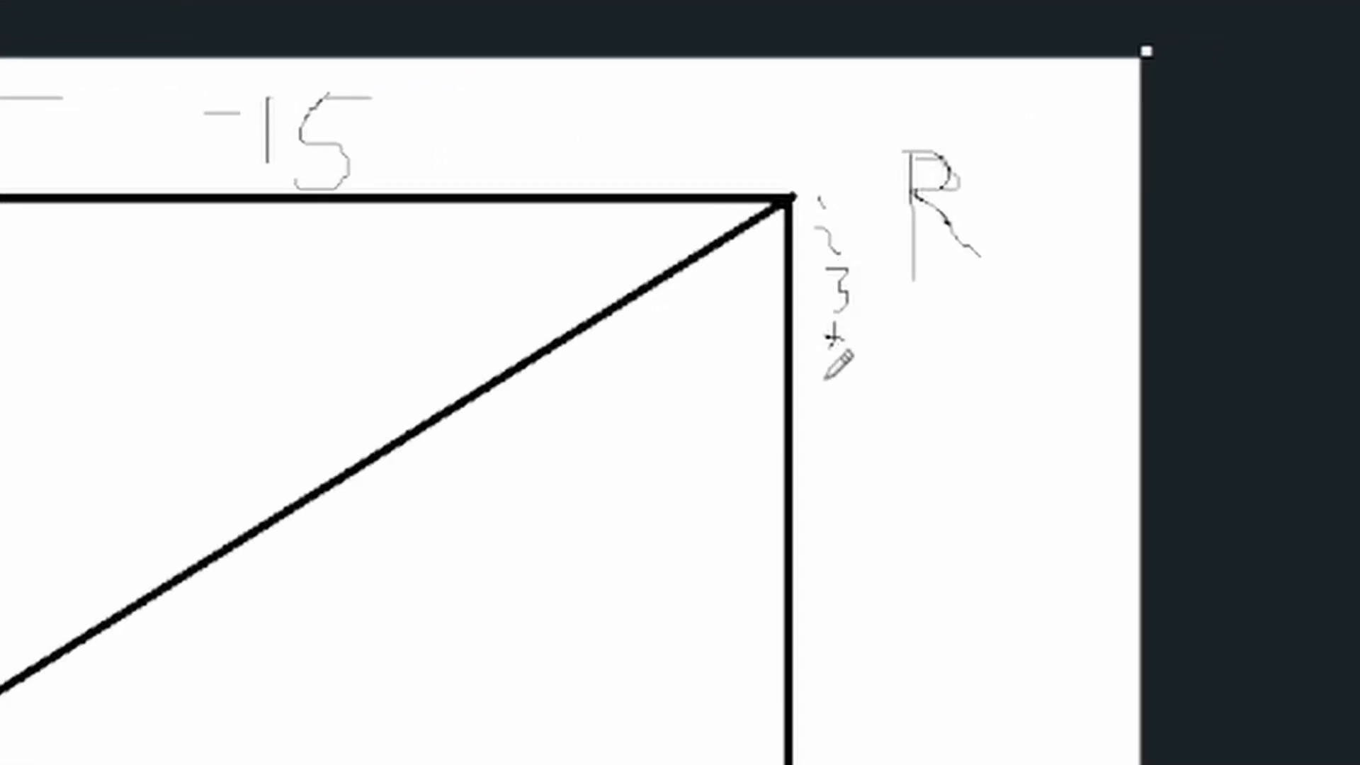
mouse_move(822, 383)
left_mouse_down()
mouse_move(825, 438)
mouse_move(825, 393)
mouse_move(850, 390)
mouse_move(830, 427)
mouse_move(826, 388)
mouse_move(850, 370)
left_mouse_up()
mouse_move(846, 453)
left_mouse_down()
mouse_move(807, 455)
mouse_move(847, 489)
left_mouse_up()
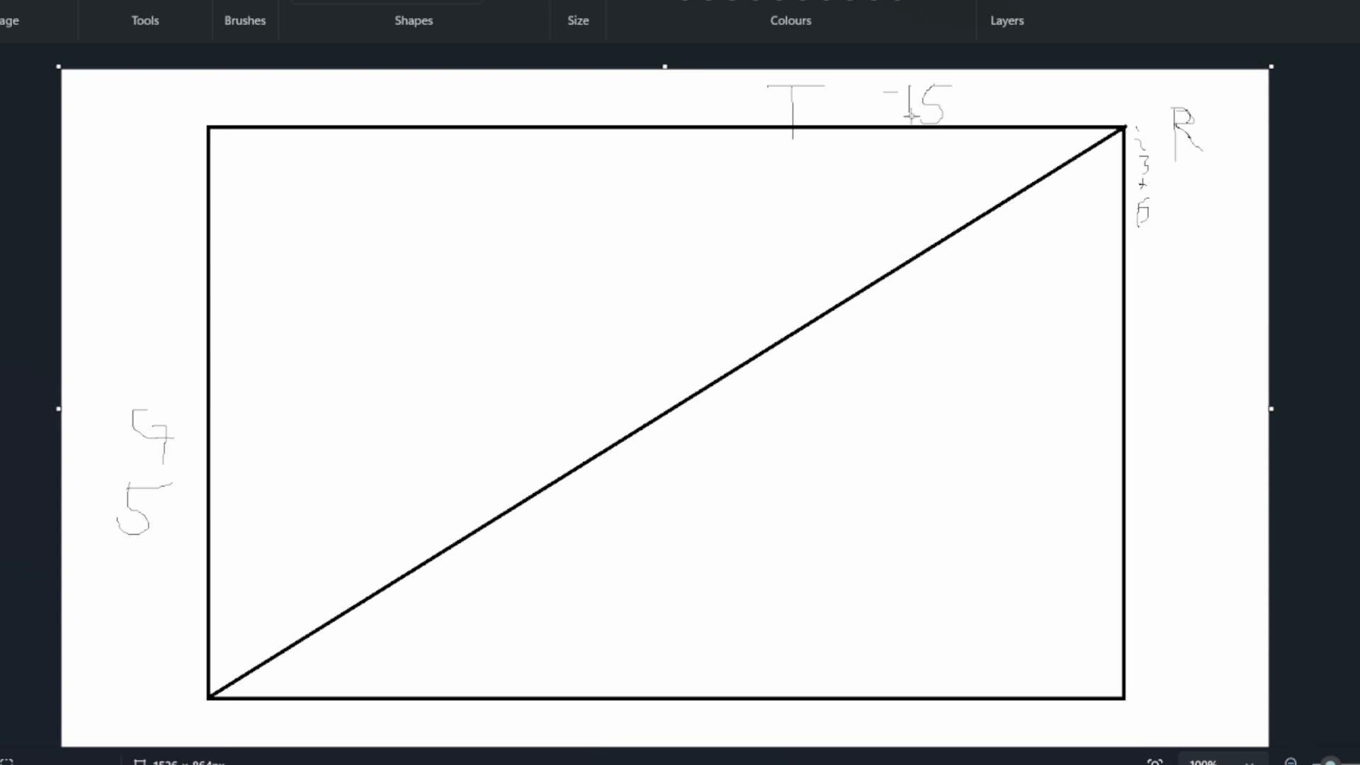
- Draw a blue vertical line below -15 and a dark red line from its crossing with the diagonal to the right edge
left_click_drag(915, 129, 915, 695)
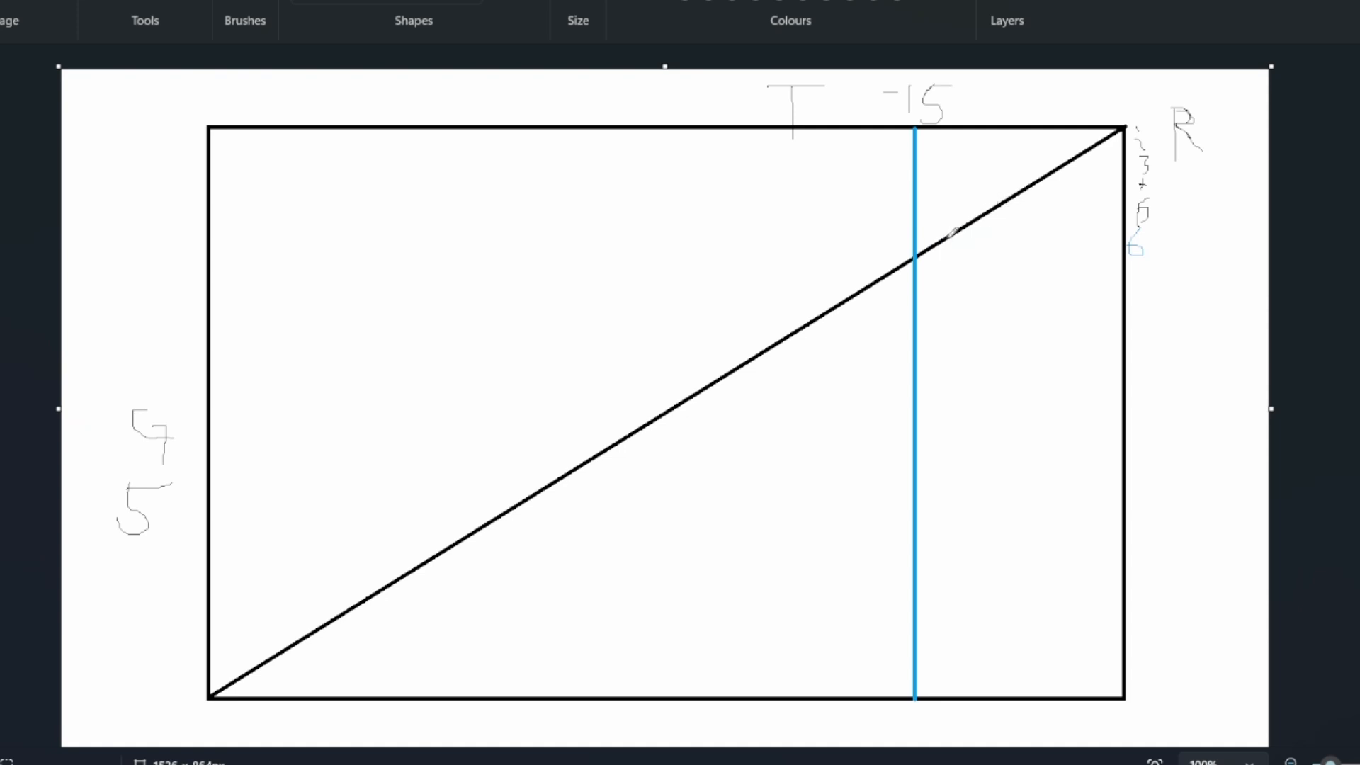
left_click_drag(1121, 239, 913, 258)
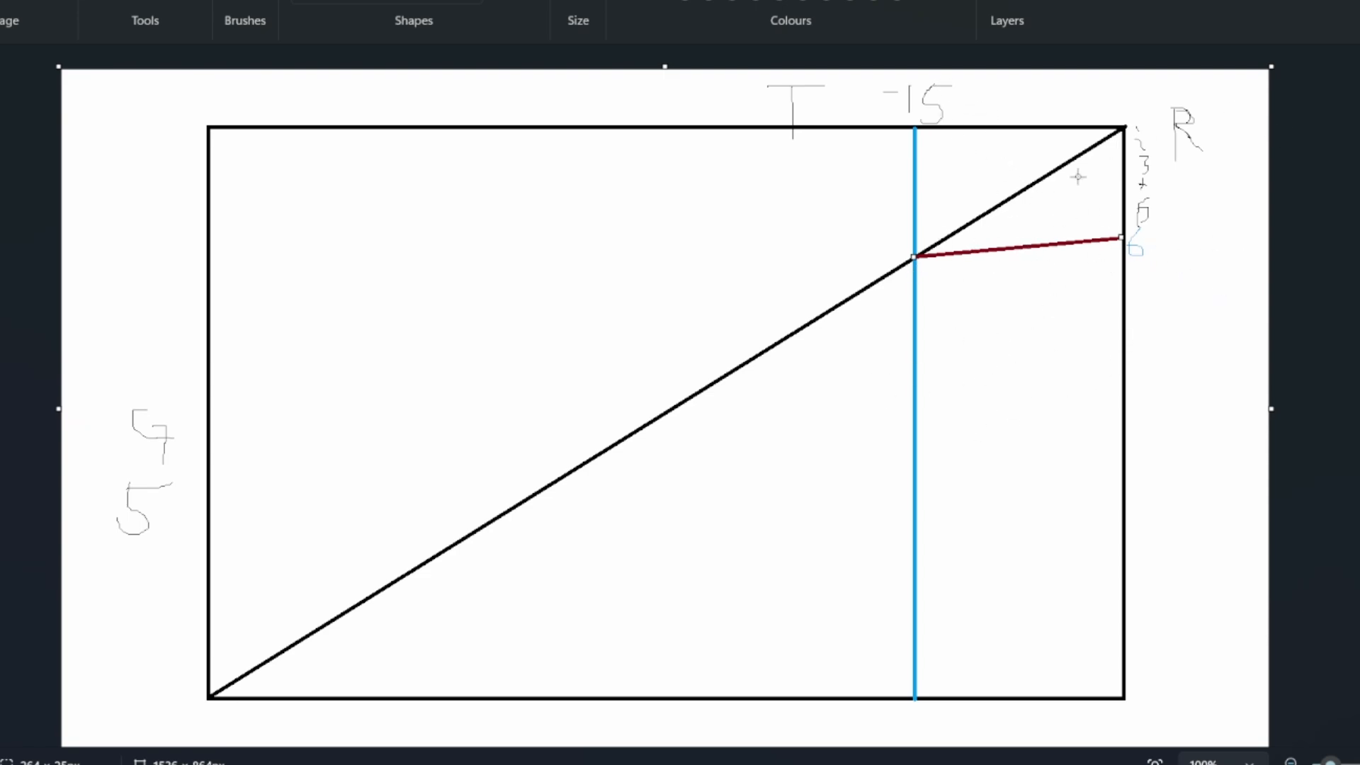
- Draw a green line just above the diagonal, from the rectangle's left edge to the blue vertical line
left_click(125, 476)
left_click_drag(208, 677, 914, 222)
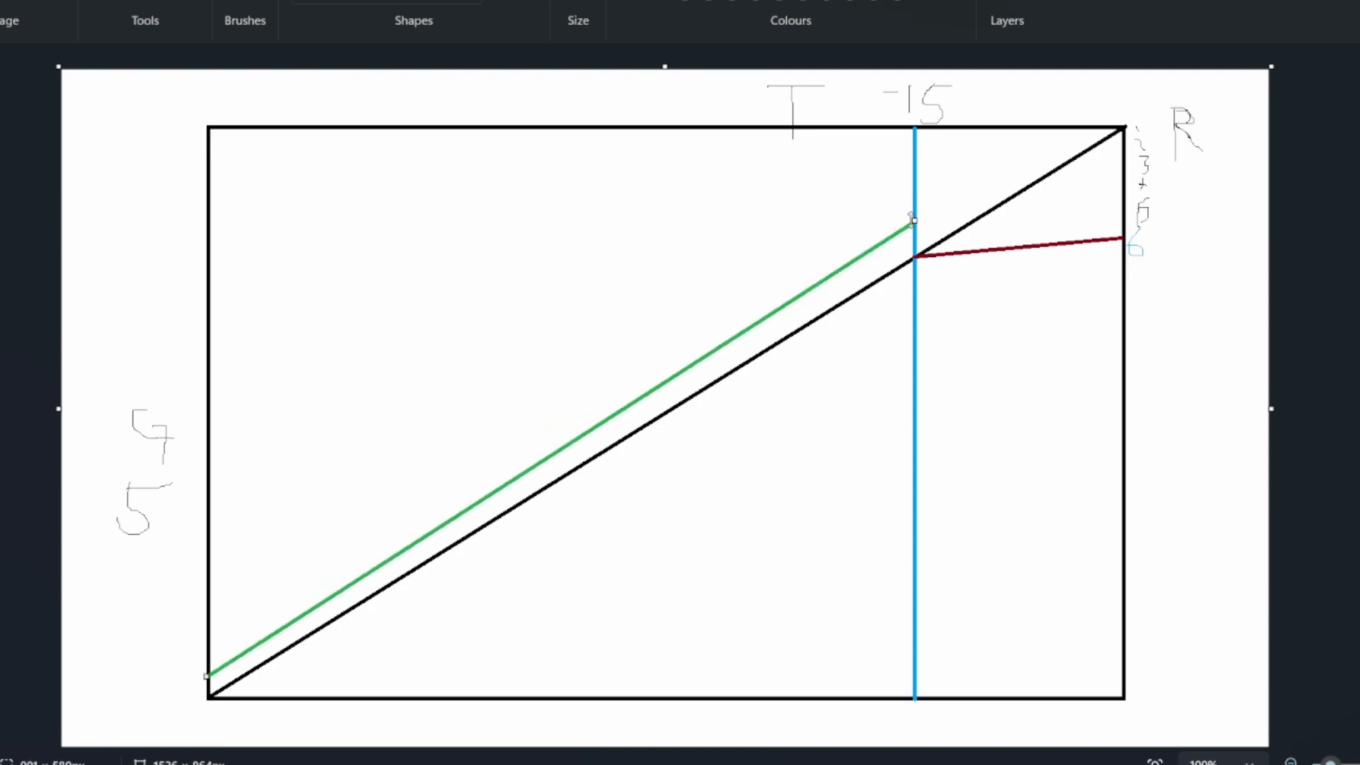
left_click(1126, 200)
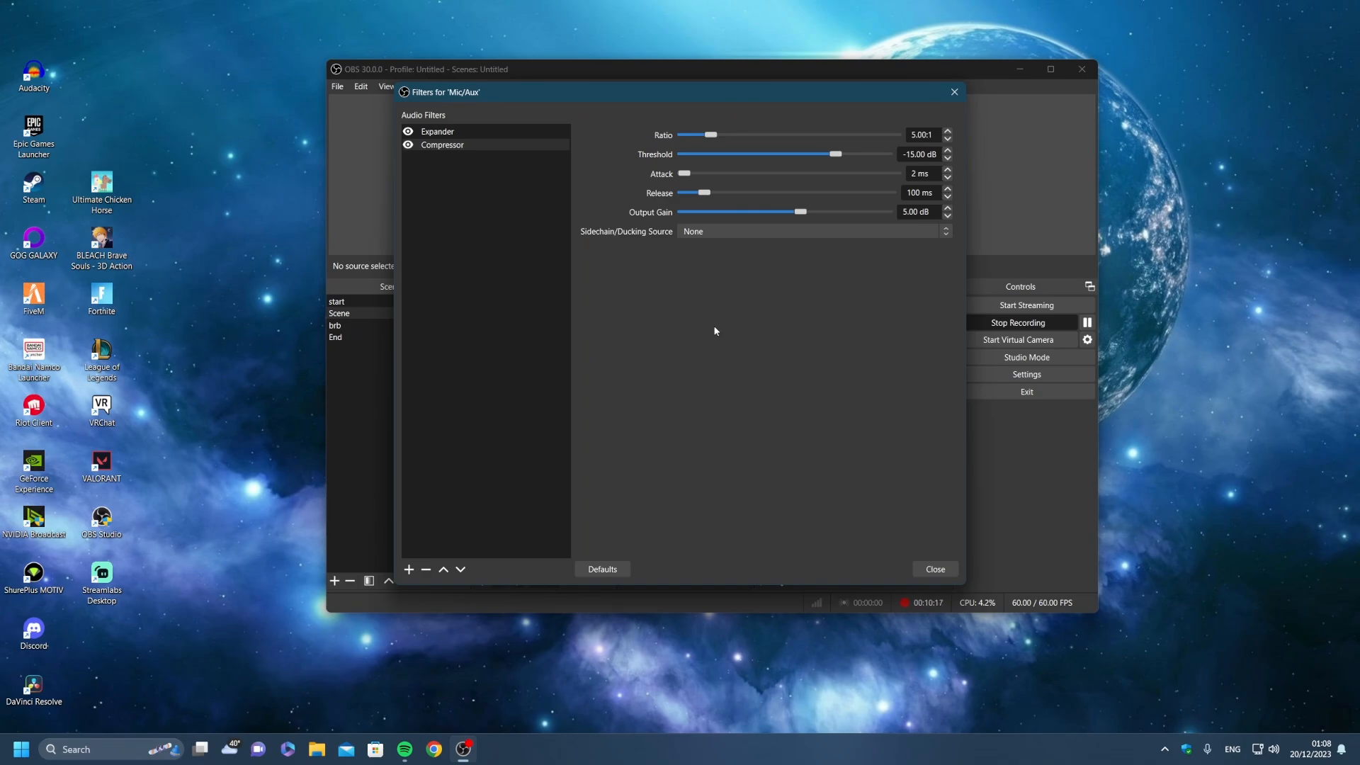
- Switch to OBS and add a Limiter filter to Mic/Aux under its default name
right_click(462, 173)
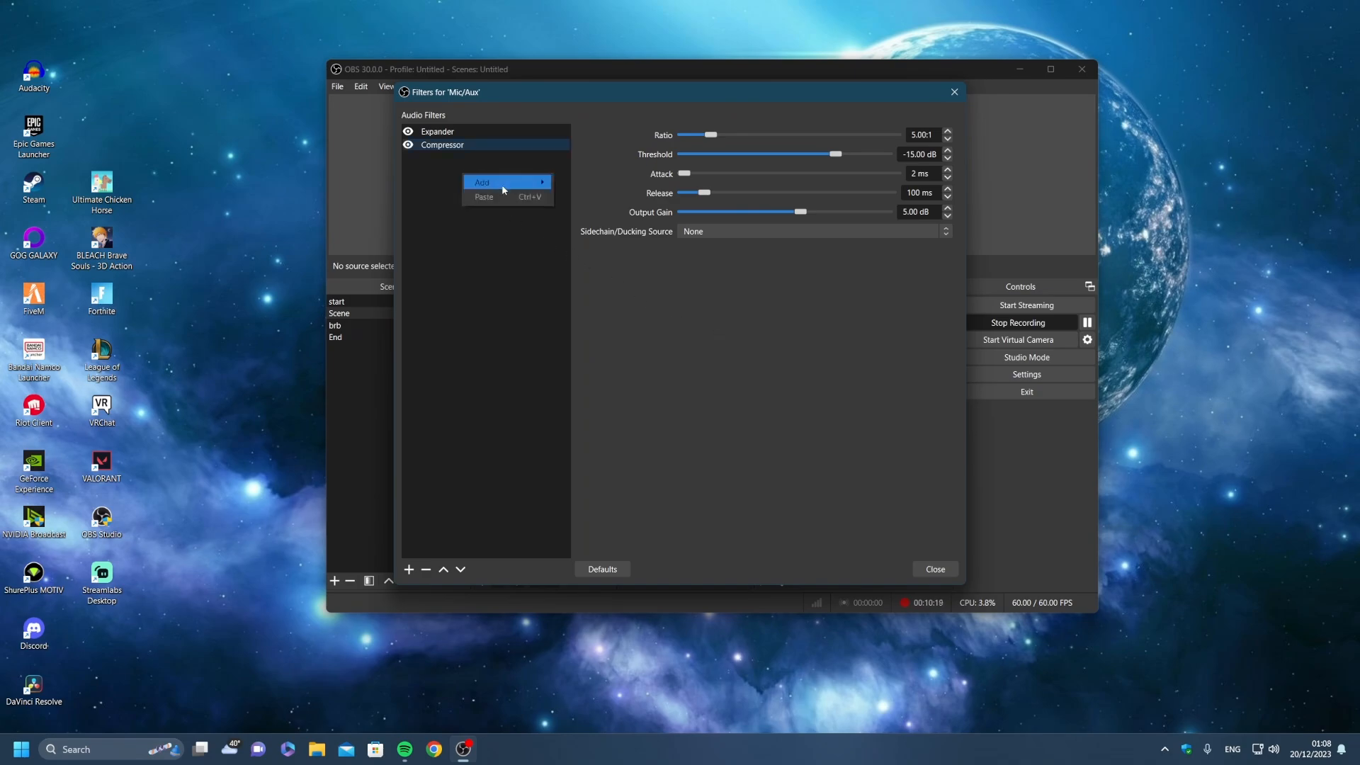
mouse_move(504, 182)
left_click(602, 257)
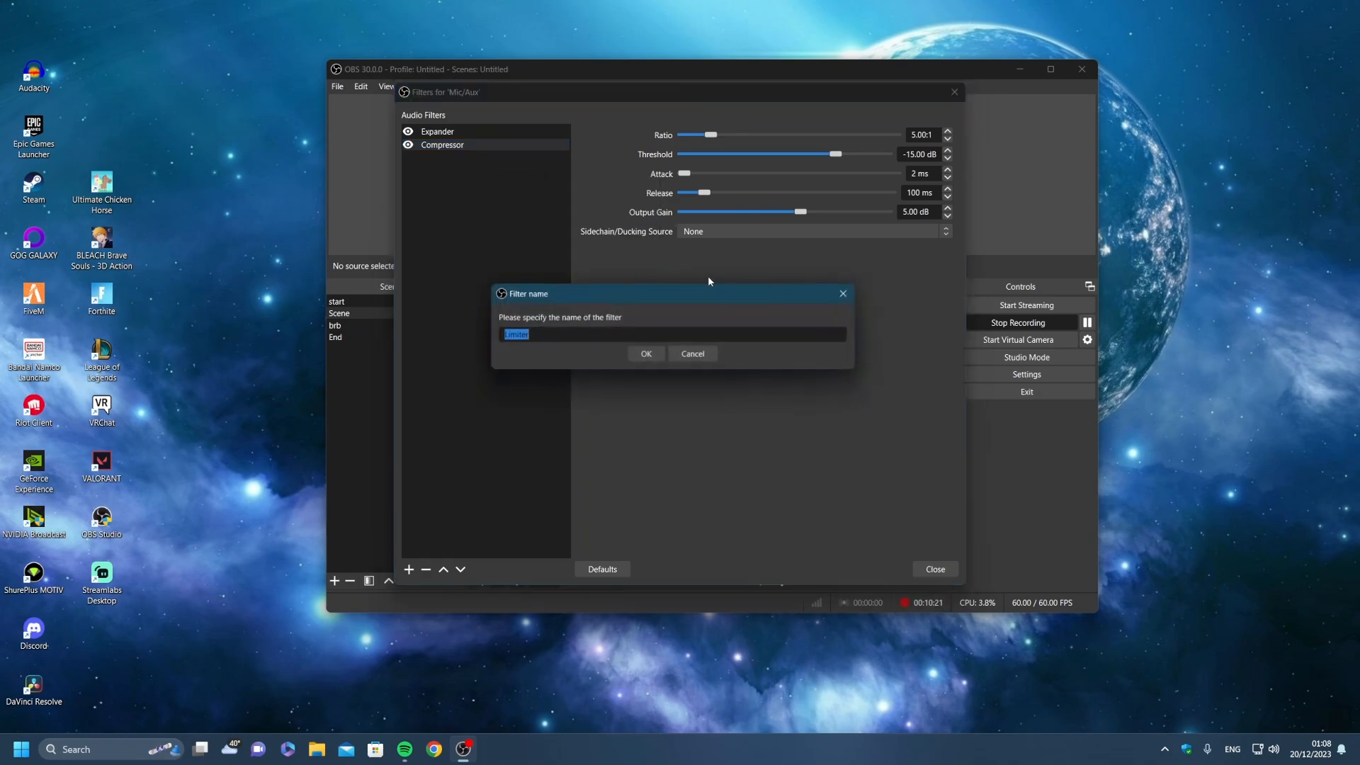
left_click(644, 354)
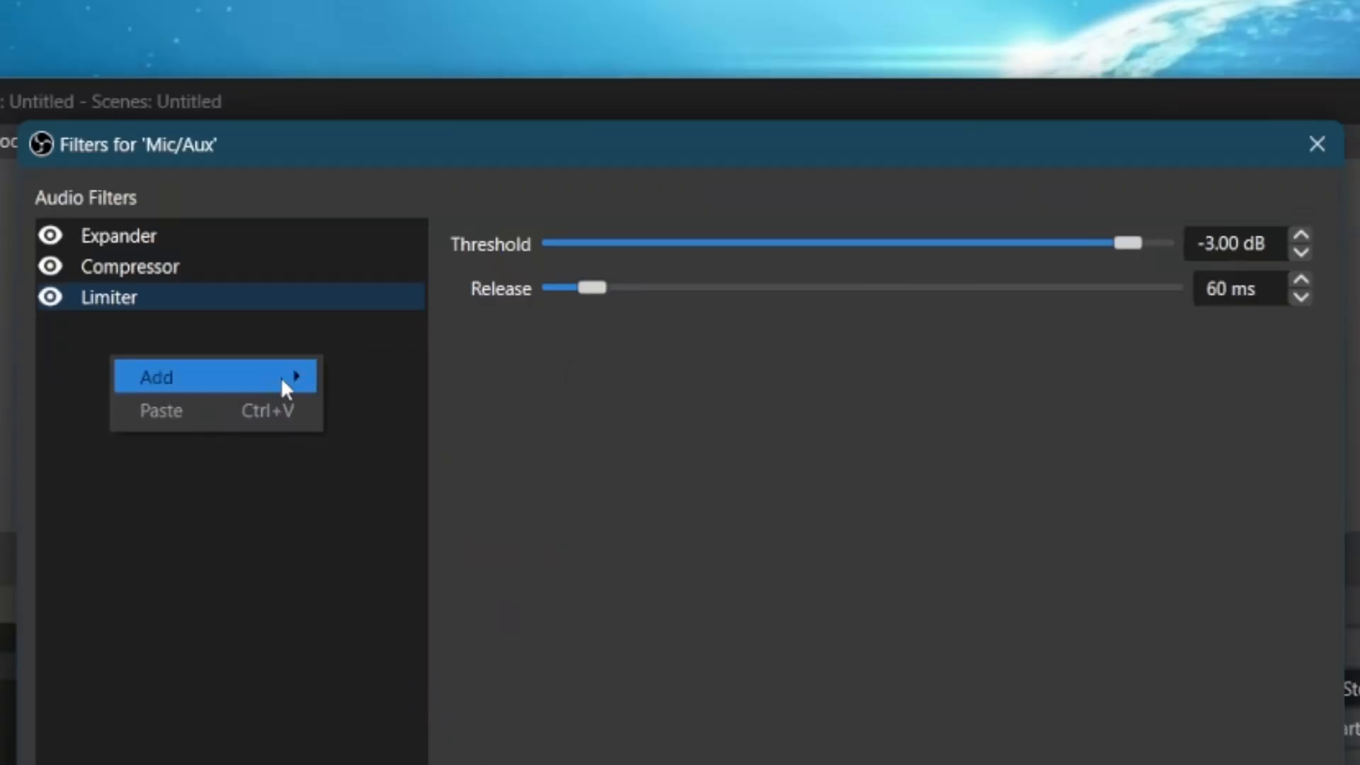
- Add a 3-Band Equaliser filter to Mic/Aux and place it between the Compressor and the Limiter
mouse_move(281, 377)
left_click(471, 378)
left_click(591, 753)
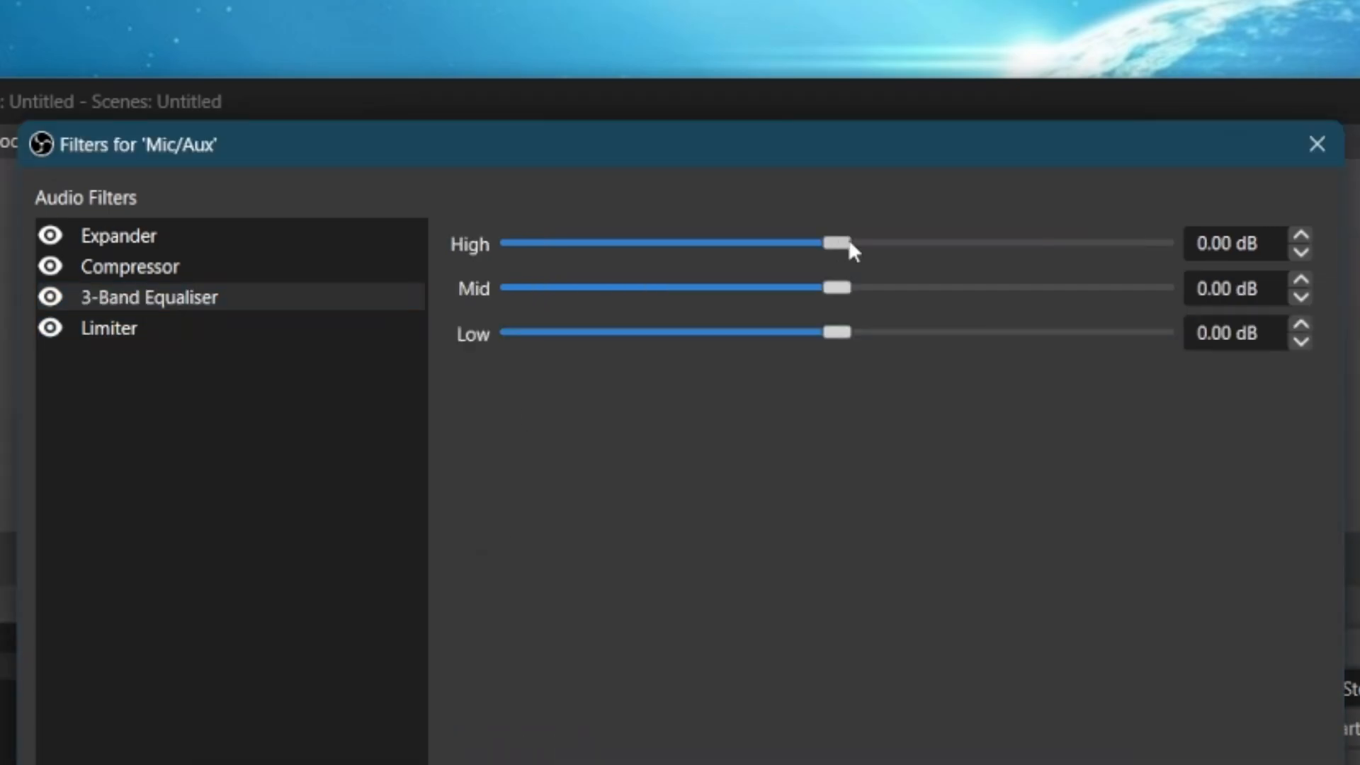
- Try several reductions of the equaliser's High band, return it to 0 dB, and set the Mid band to -2.30 dB
left_click_drag(850, 248, 808, 248)
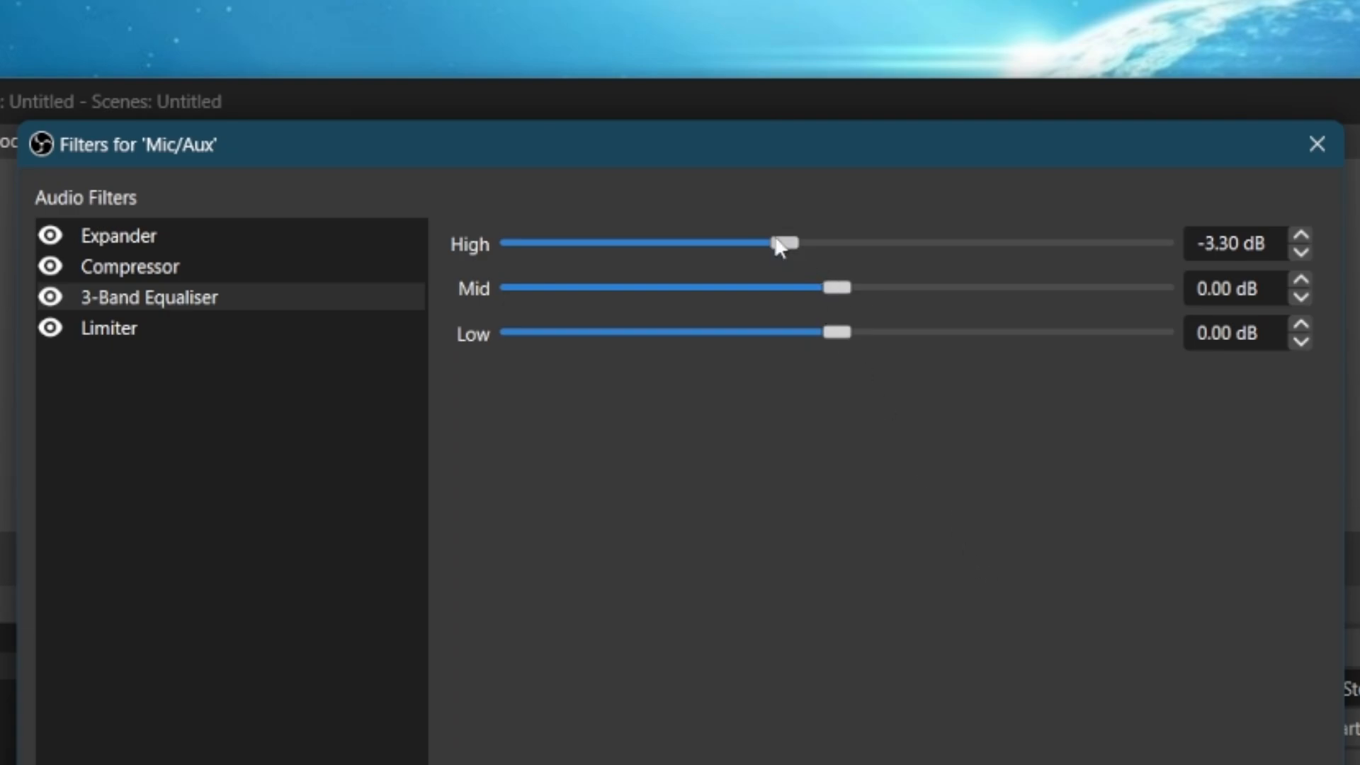
left_click_drag(779, 244, 710, 245)
left_click_drag(805, 255, 836, 249)
left_click(1293, 239)
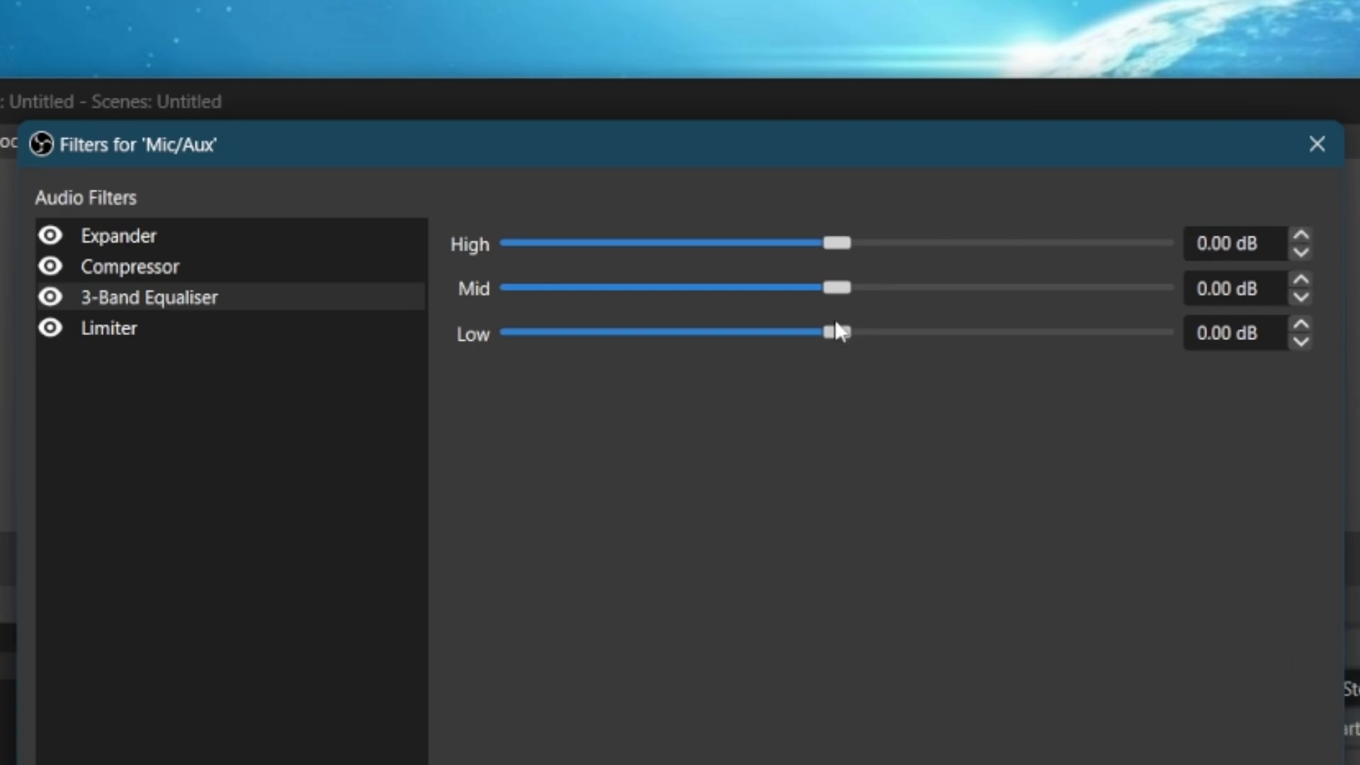
left_click_drag(835, 288, 800, 288)
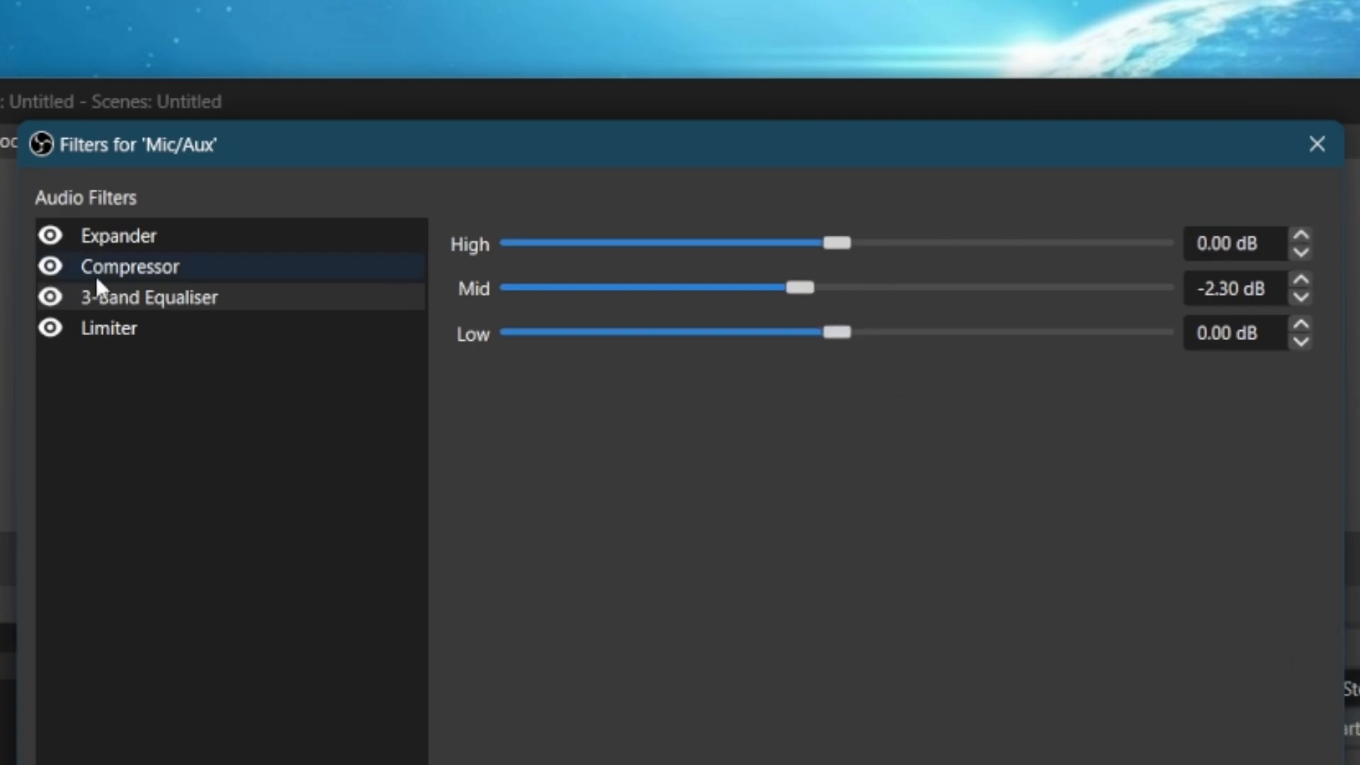
- Disable the 3-Band Equaliser and remove it from the Mic/Aux filters
left_click(49, 297)
right_click(153, 304)
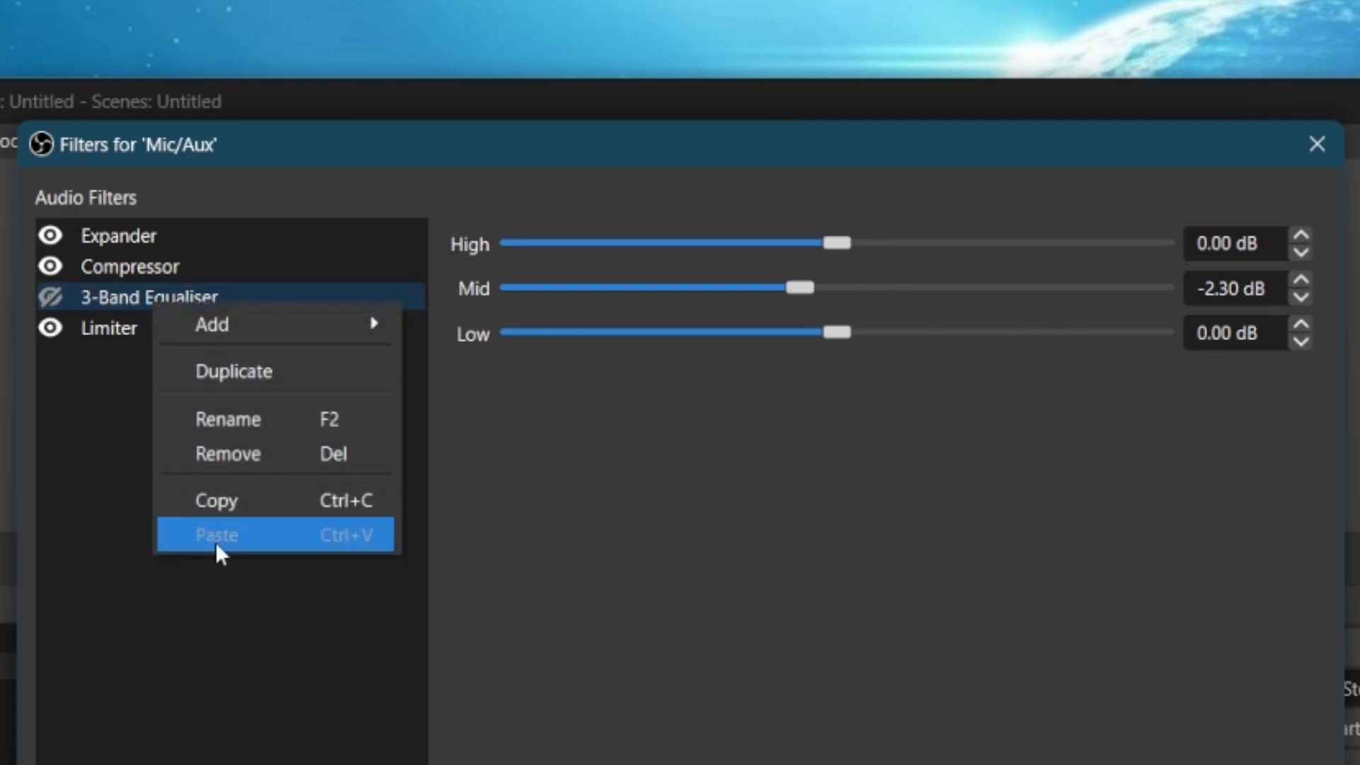
left_click(212, 454)
left_click(776, 745)
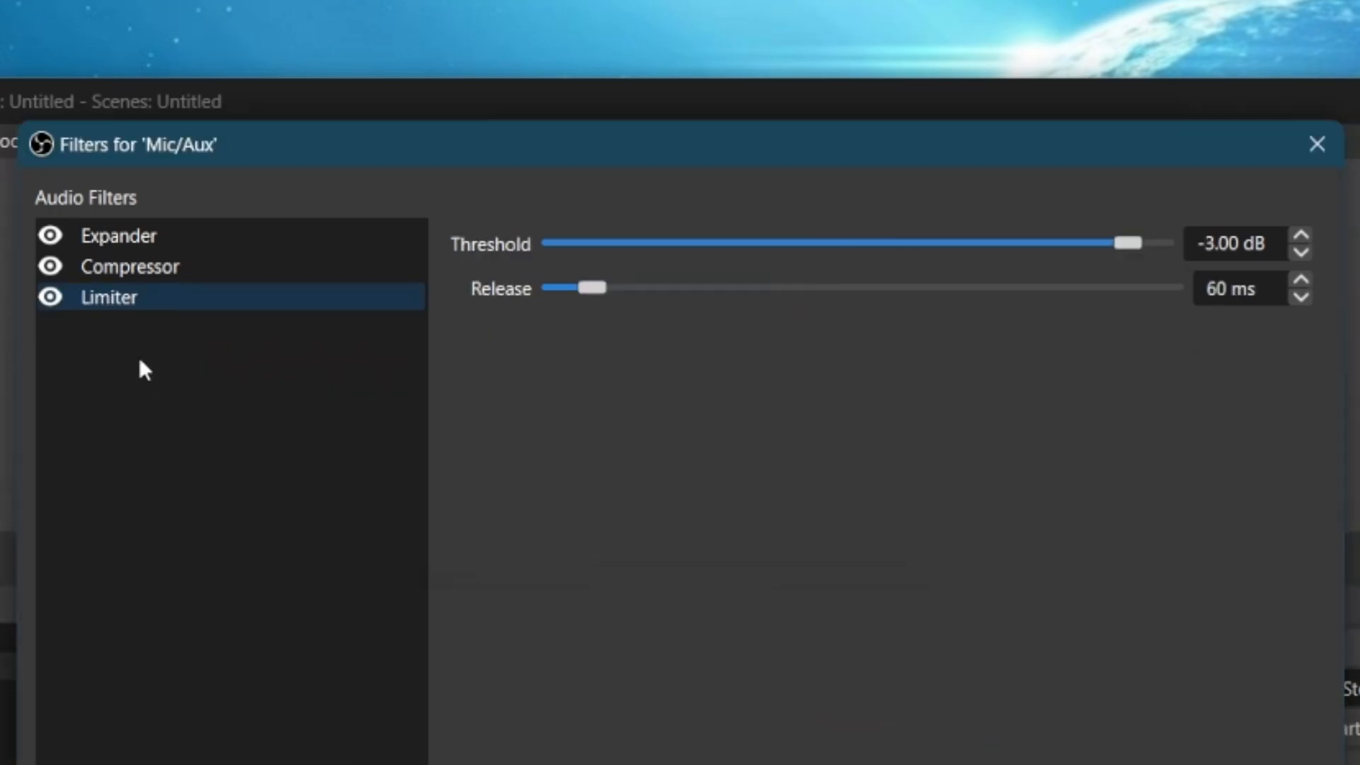
- Add a VST 2.x Plug-in filter to Mic/Aux and load reaeq-standalone in it
right_click(124, 339)
mouse_move(197, 356)
left_click(439, 661)
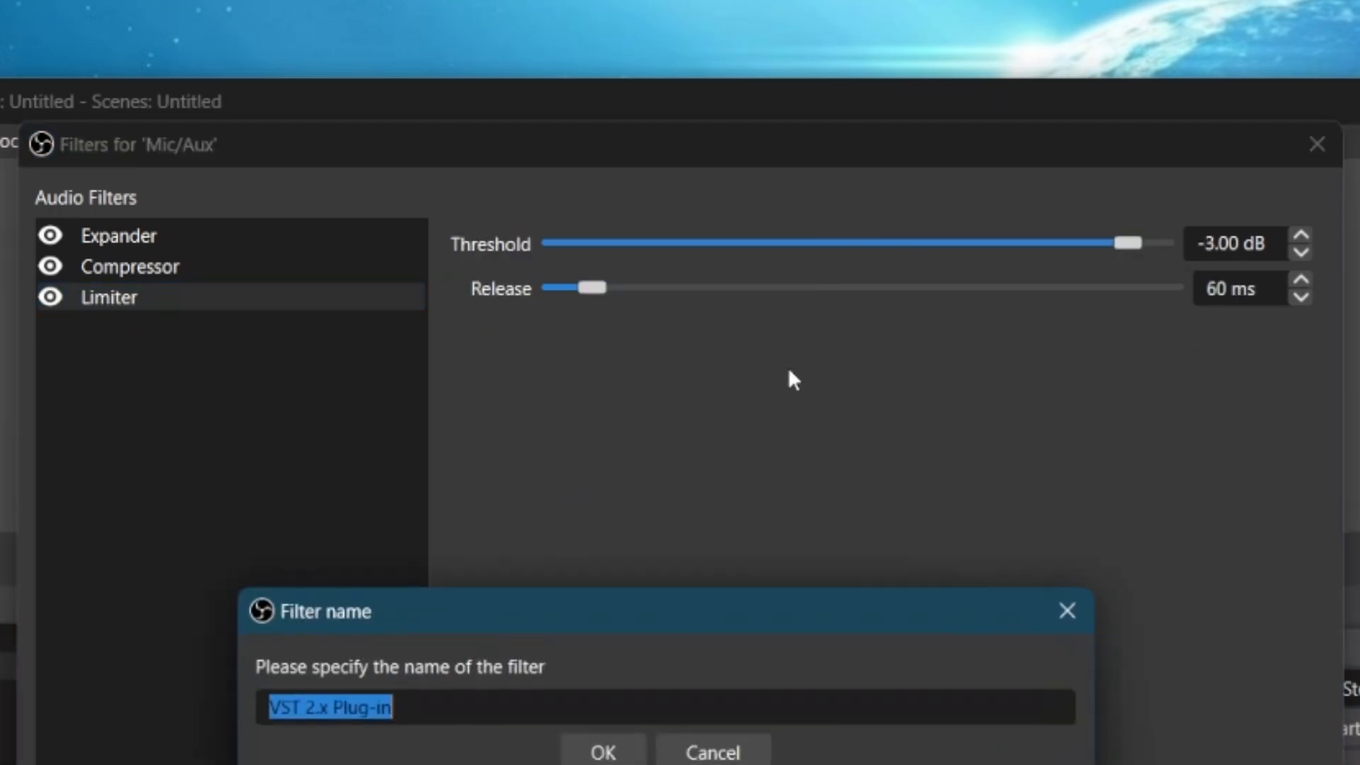
left_click(598, 749)
left_click(787, 243)
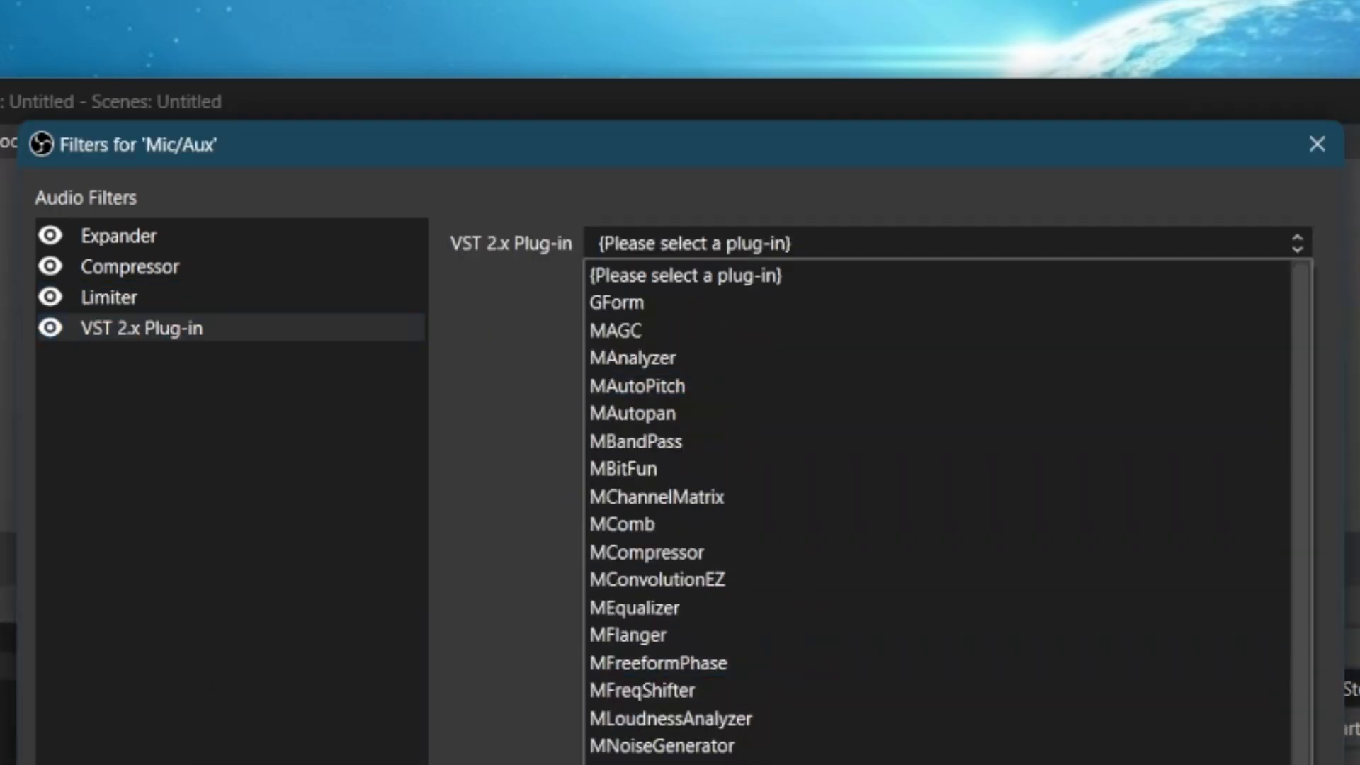
scroll(787, 496, "down", 3)
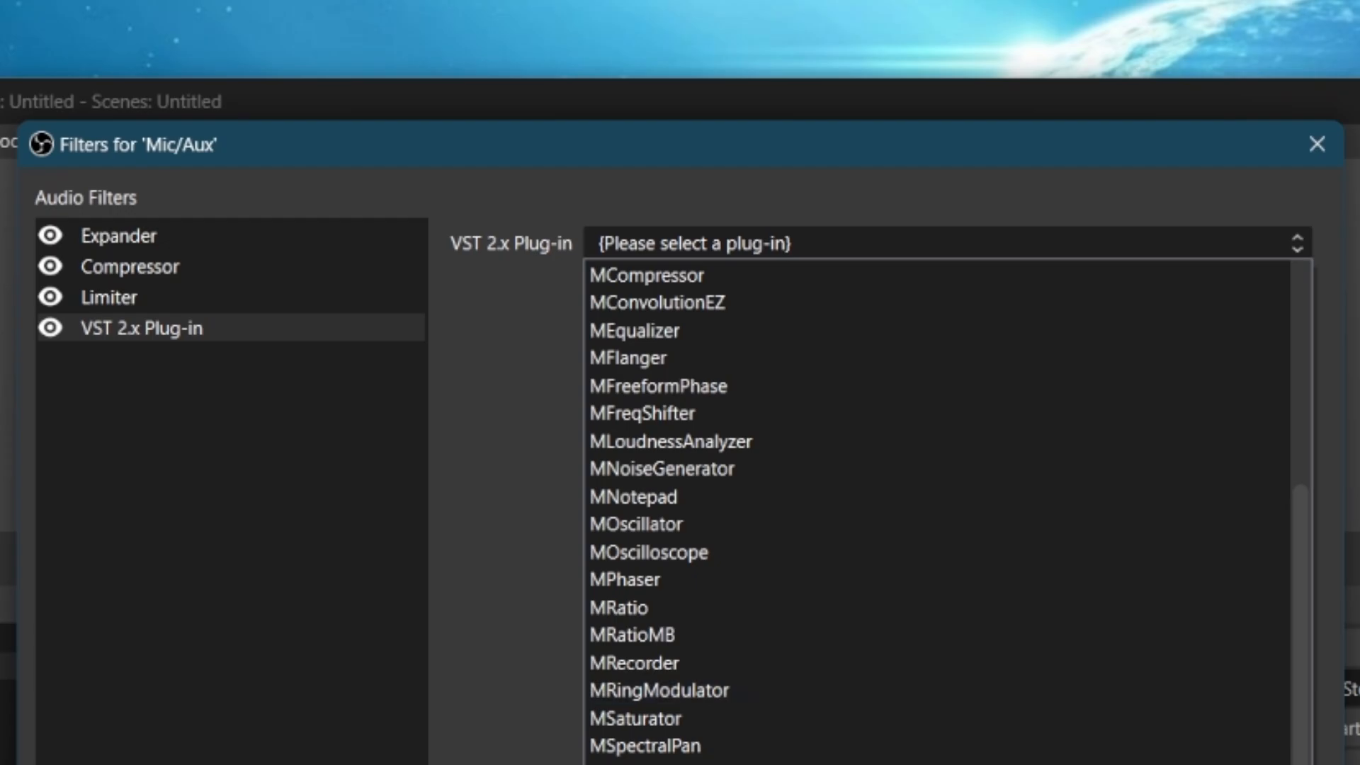
left_click(659, 762)
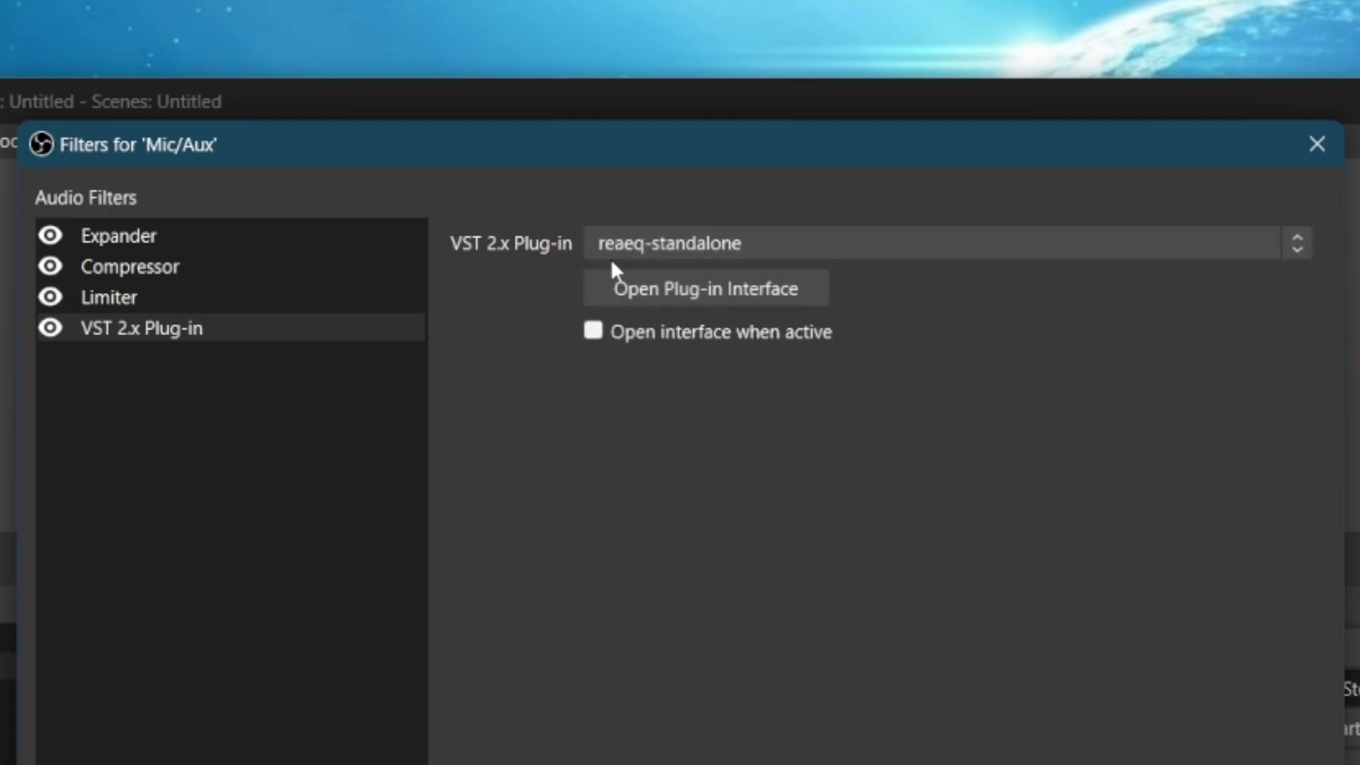
- In the ReaEQ interface, make band 1 a High Pass with frequency 64.1 Hz and bandwidth 1.82 oct
left_click(700, 296)
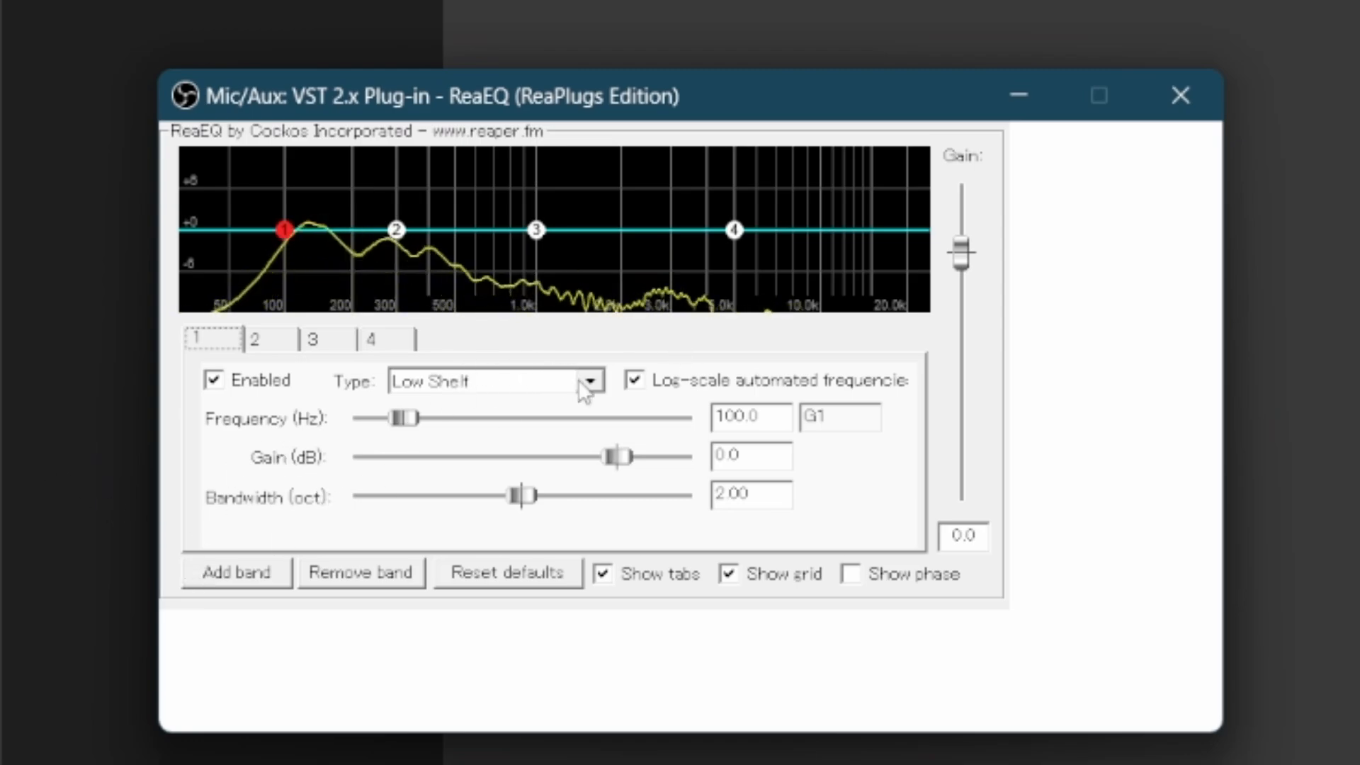
left_click(578, 380)
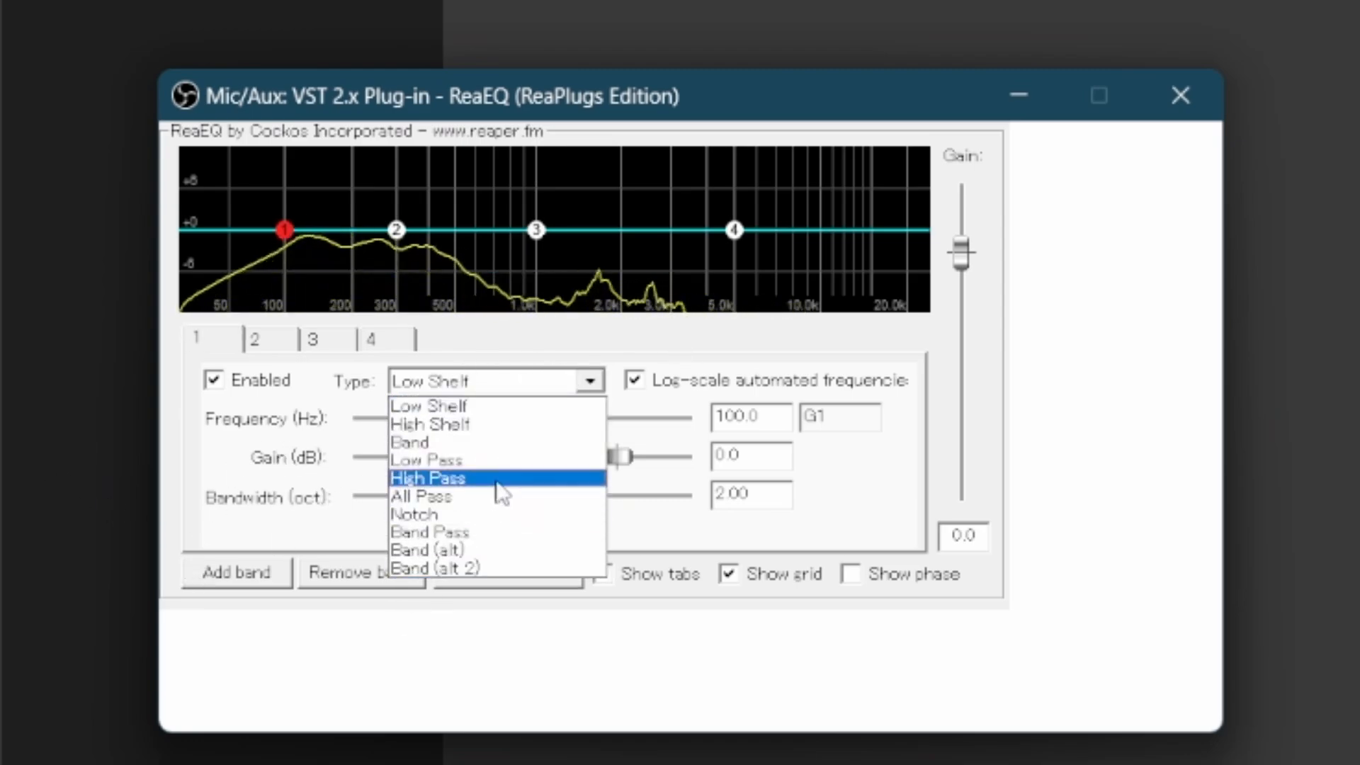
left_click(498, 480)
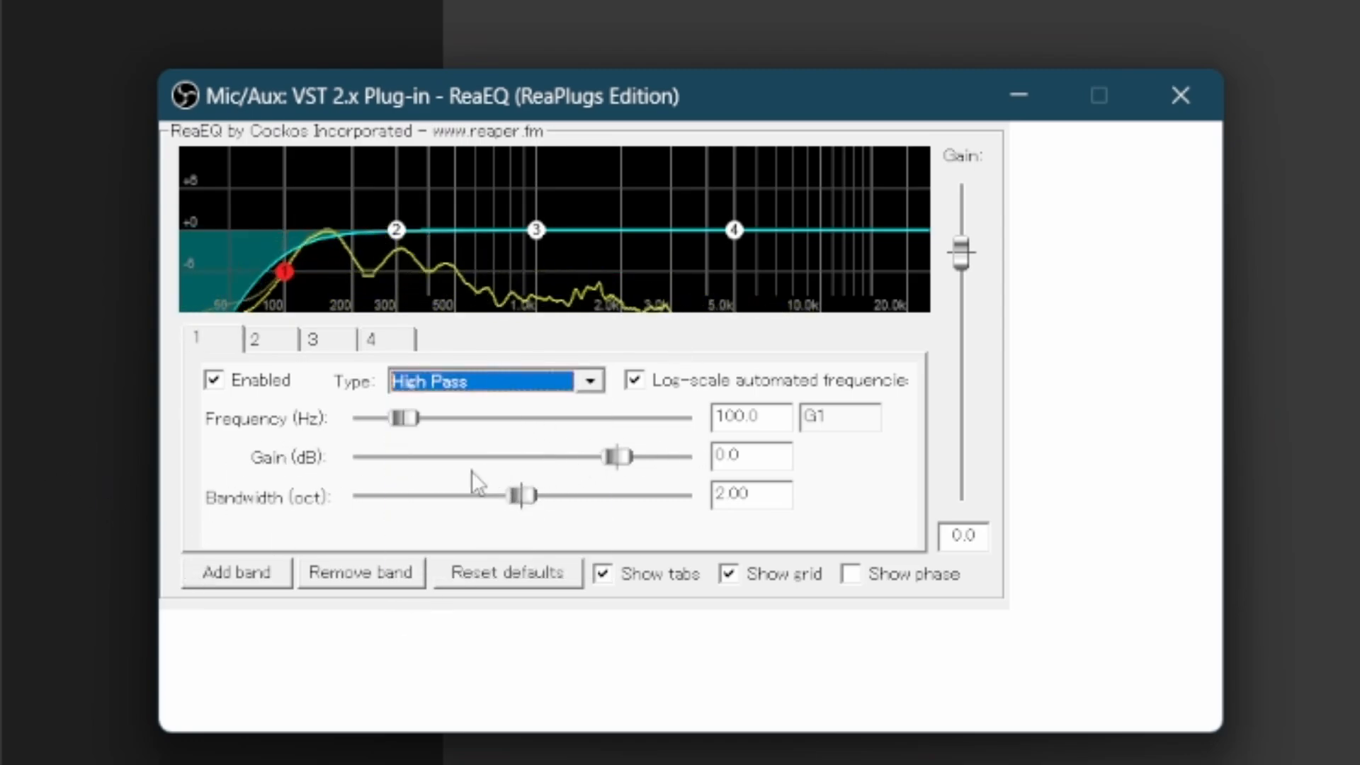
left_click_drag(523, 495, 507, 495)
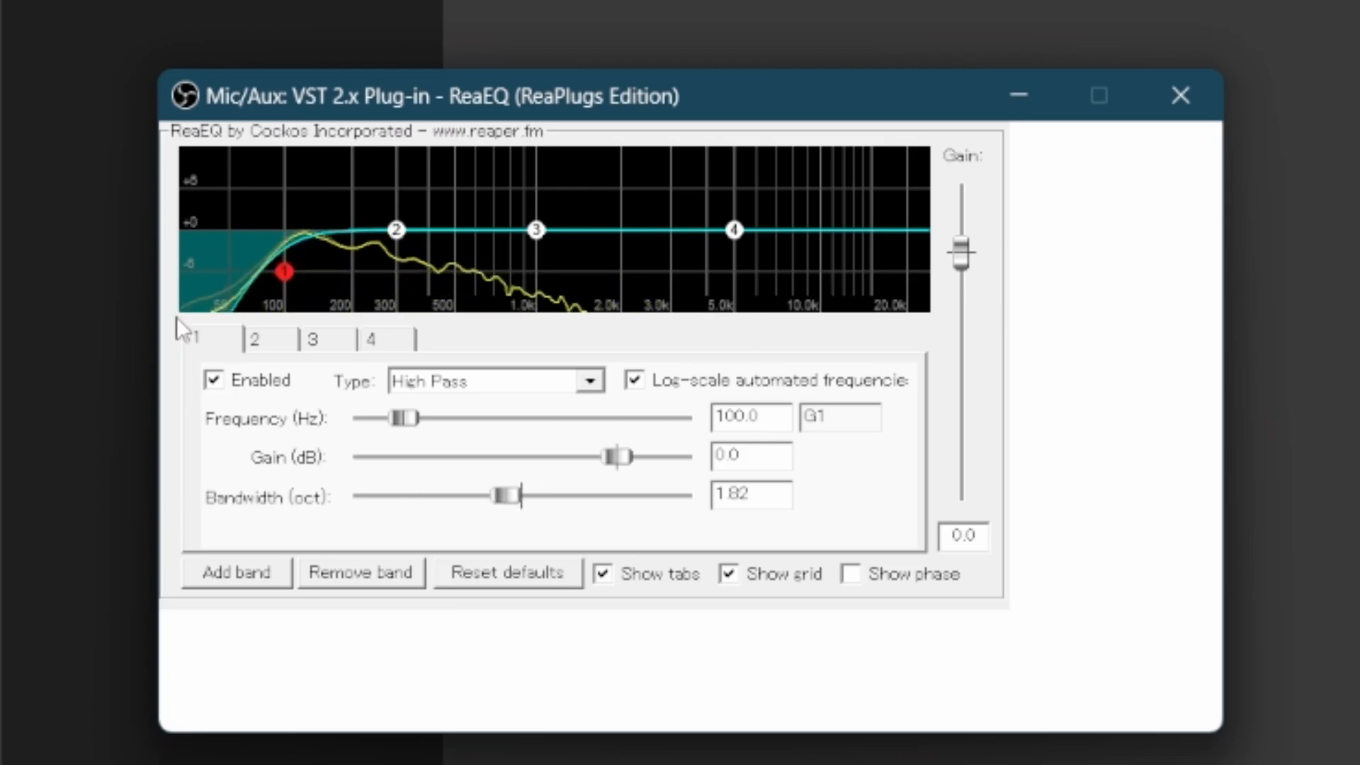
left_click_drag(408, 423, 392, 422)
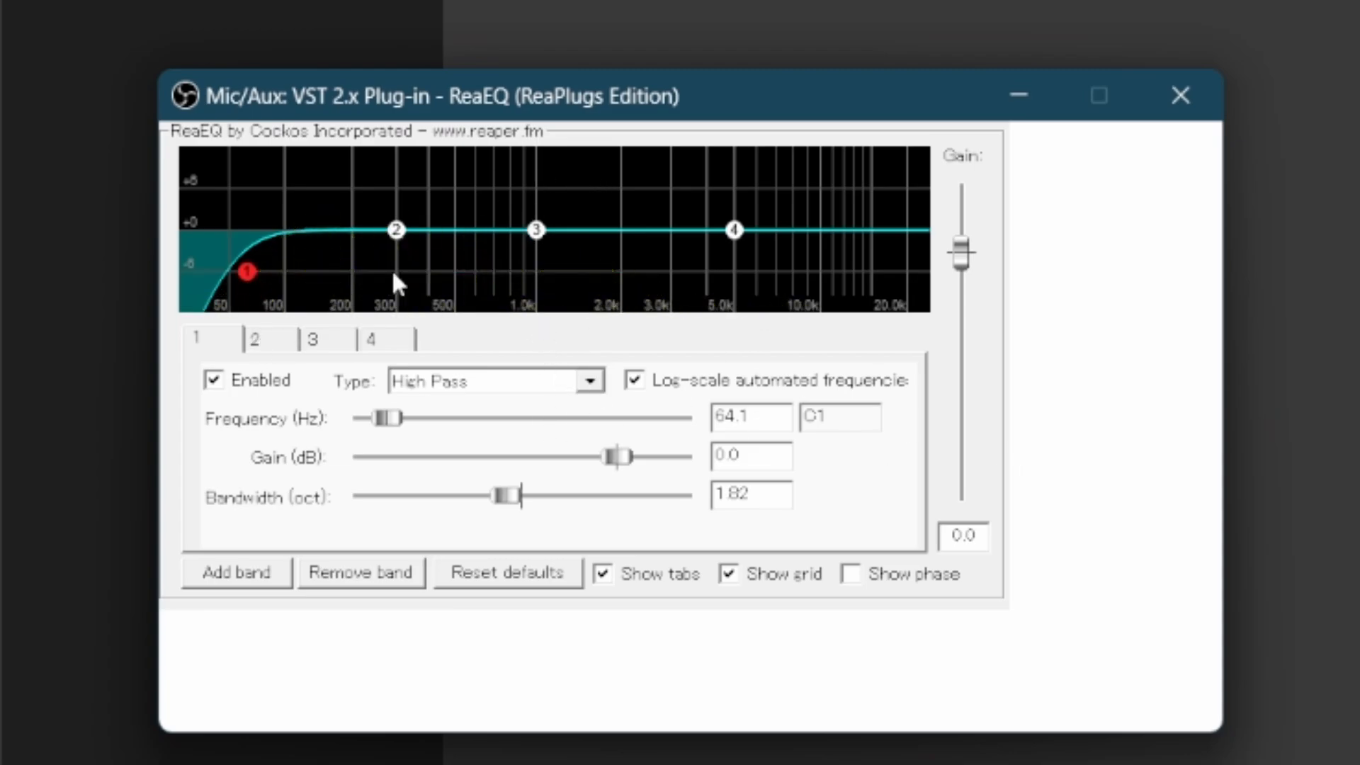
- Add a fifth ReaEQ band as a High Shelf at 12393.4 Hz, raise its gain slightly and narrow its bandwidth
left_click(256, 340)
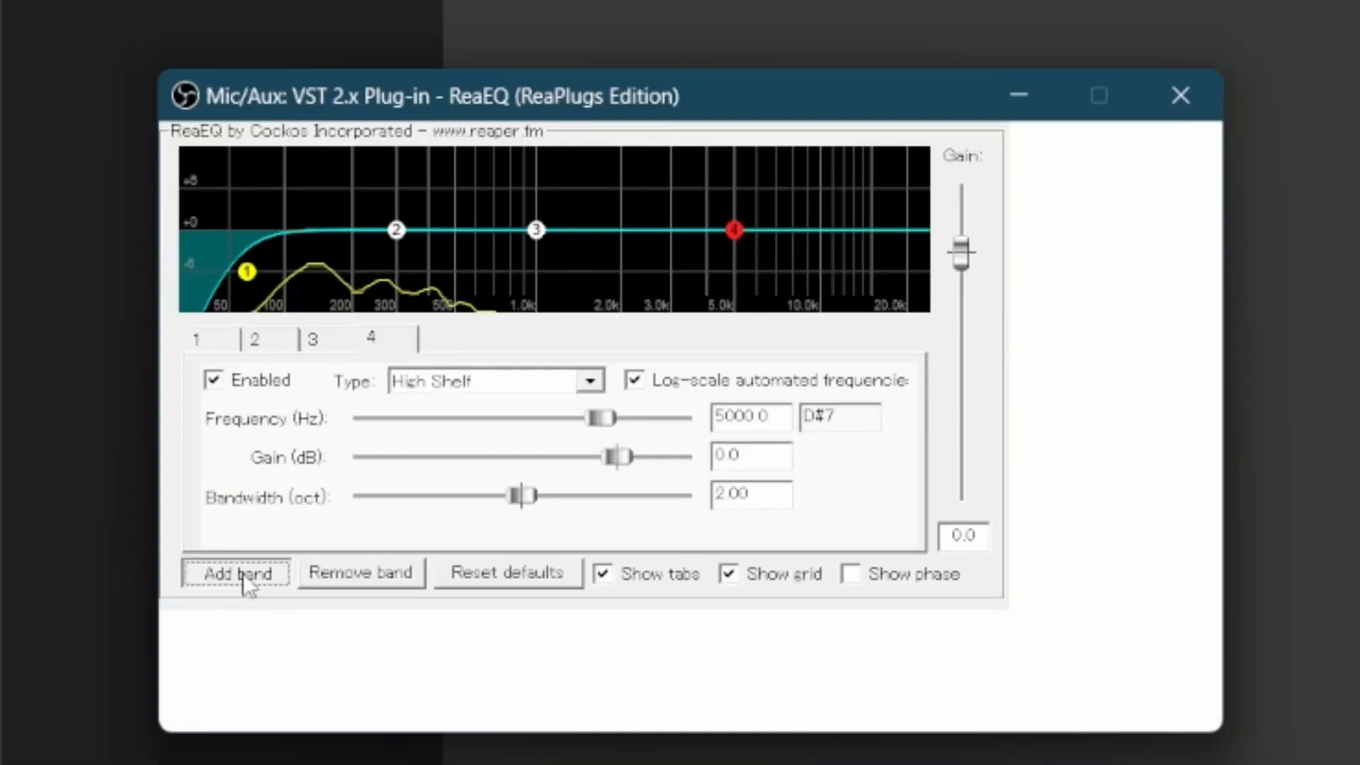
left_click(512, 414)
left_click_drag(496, 418, 652, 428)
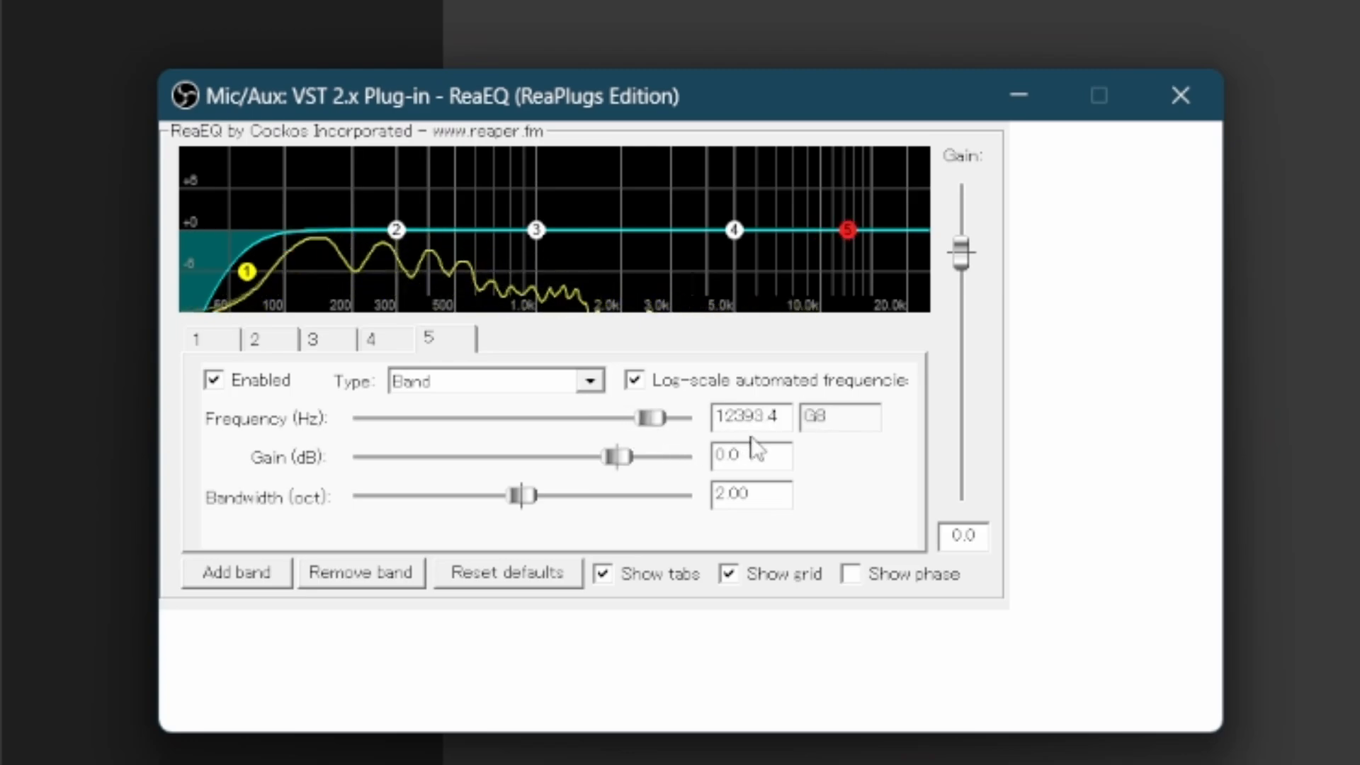
left_click(465, 386)
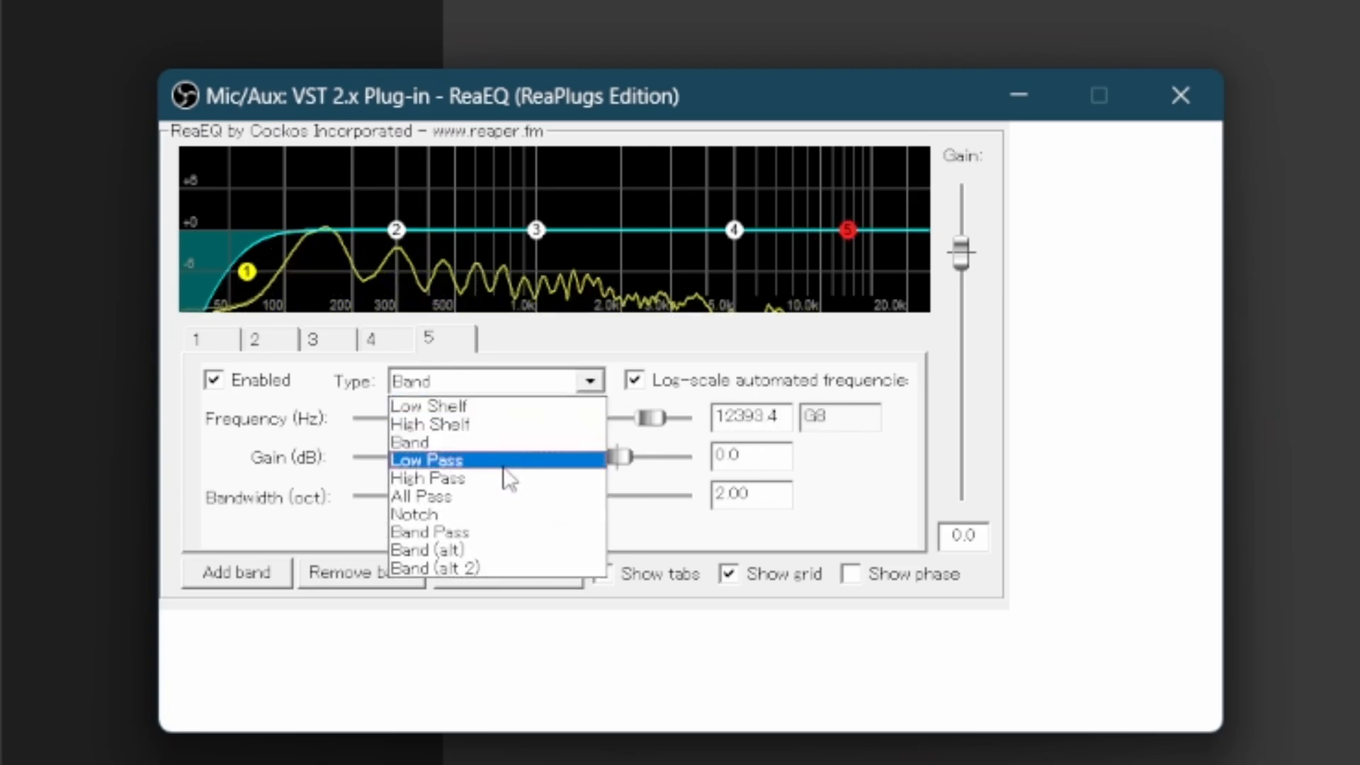
left_click(500, 425)
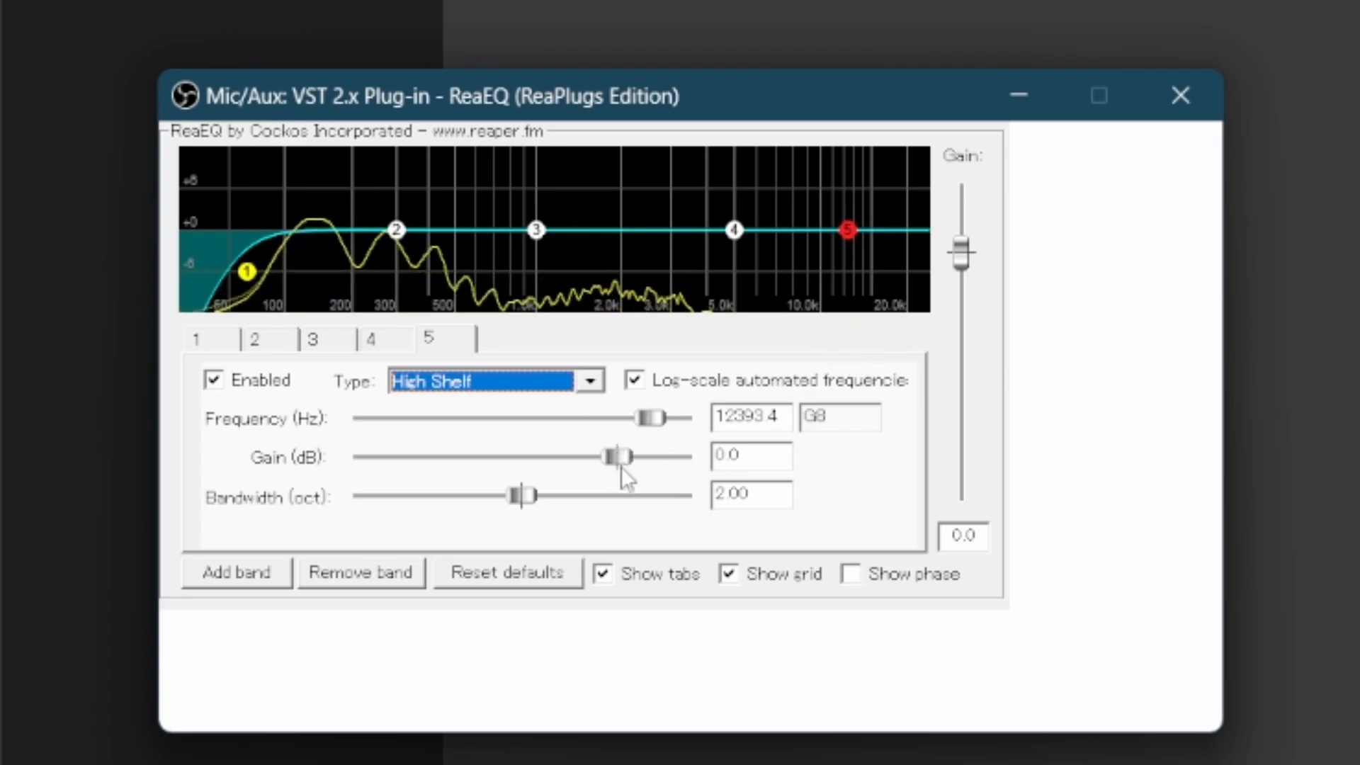
left_click_drag(615, 456, 643, 456)
left_click_drag(522, 496, 419, 496)
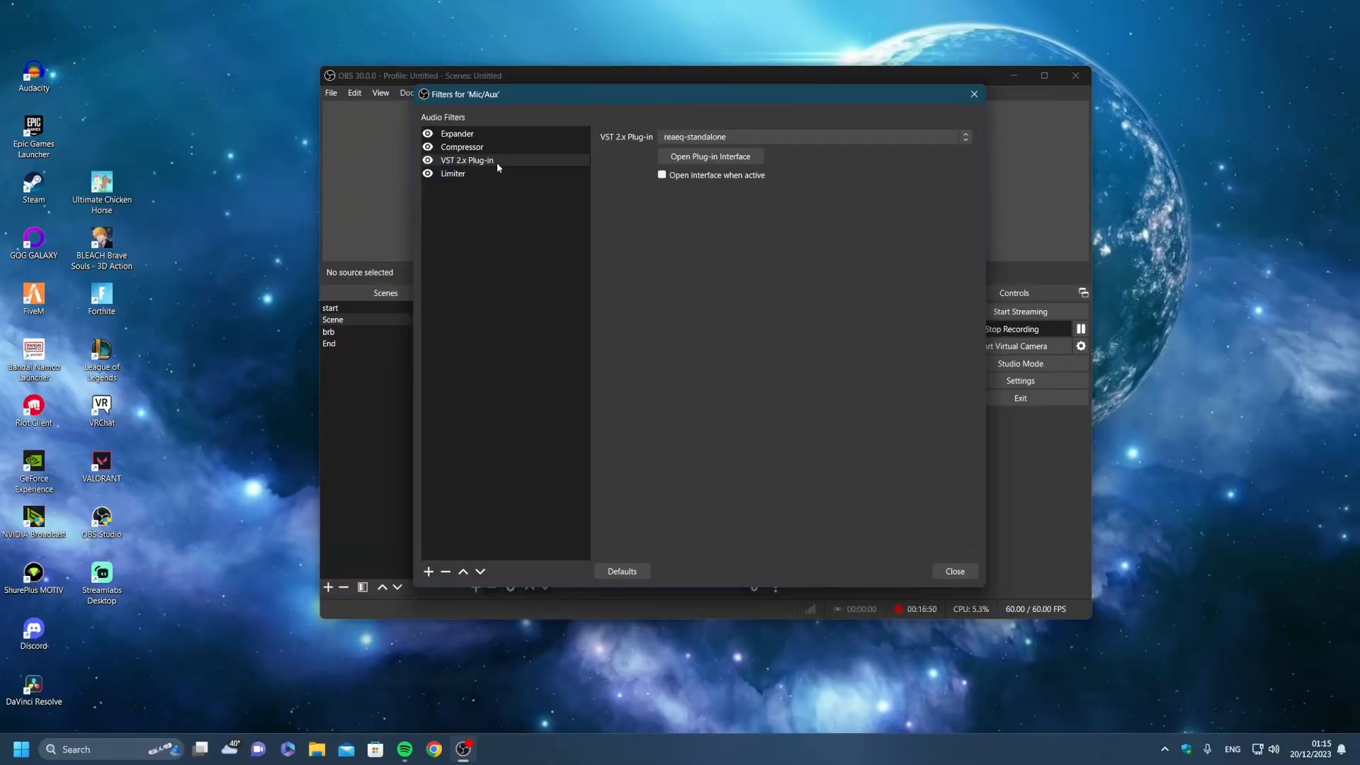
- Add a Noise Suppression filter to Mic/Aux using NVIDIA Noise Removal with a suppression intensity of 0.30
left_click(491, 147)
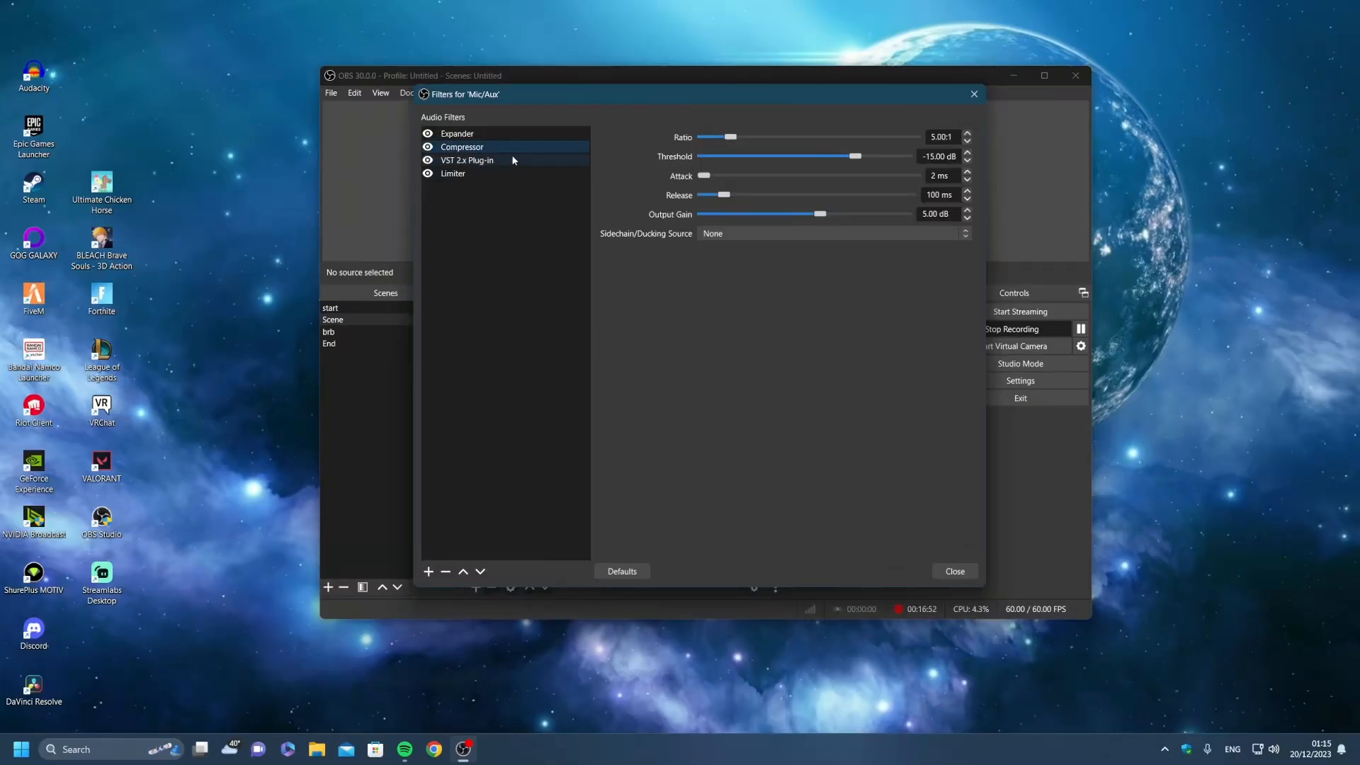
left_click(515, 161)
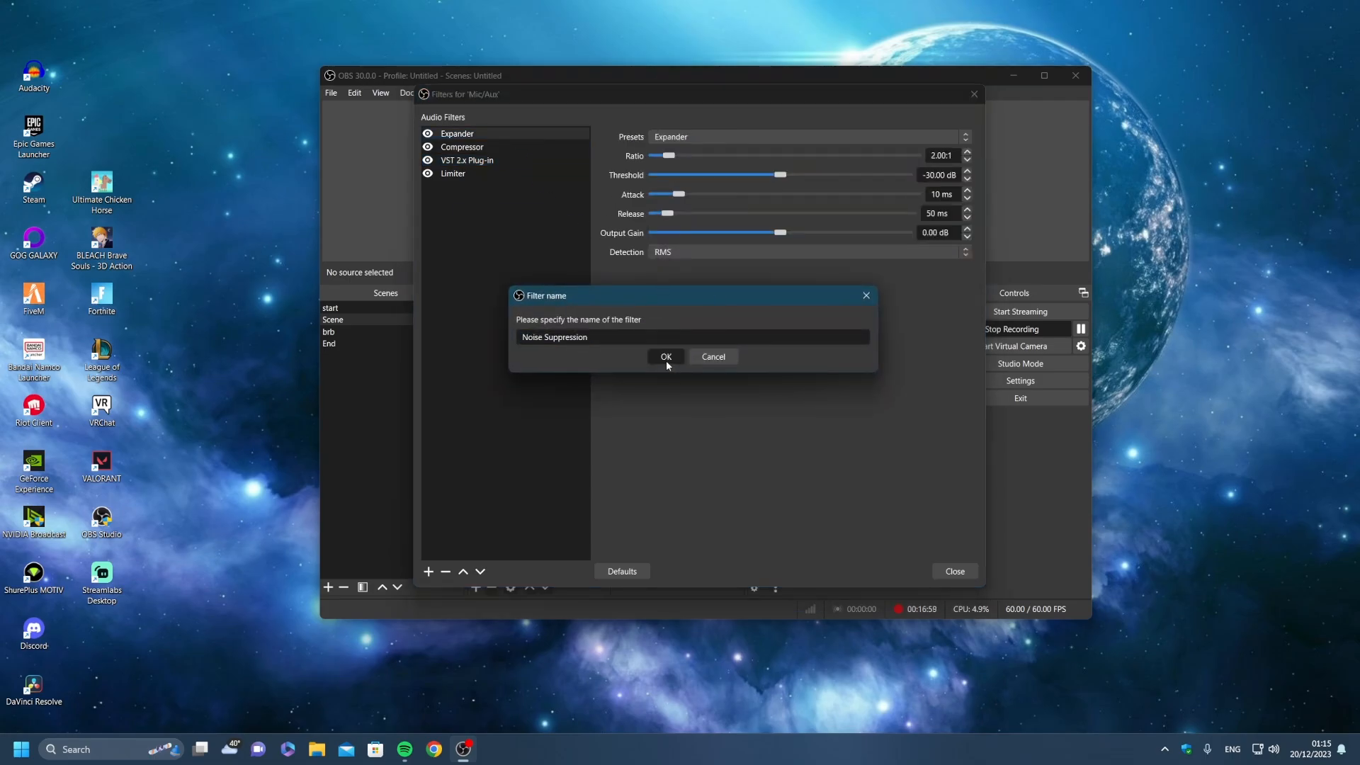
left_click(665, 358)
left_click(750, 136)
left_click(750, 176)
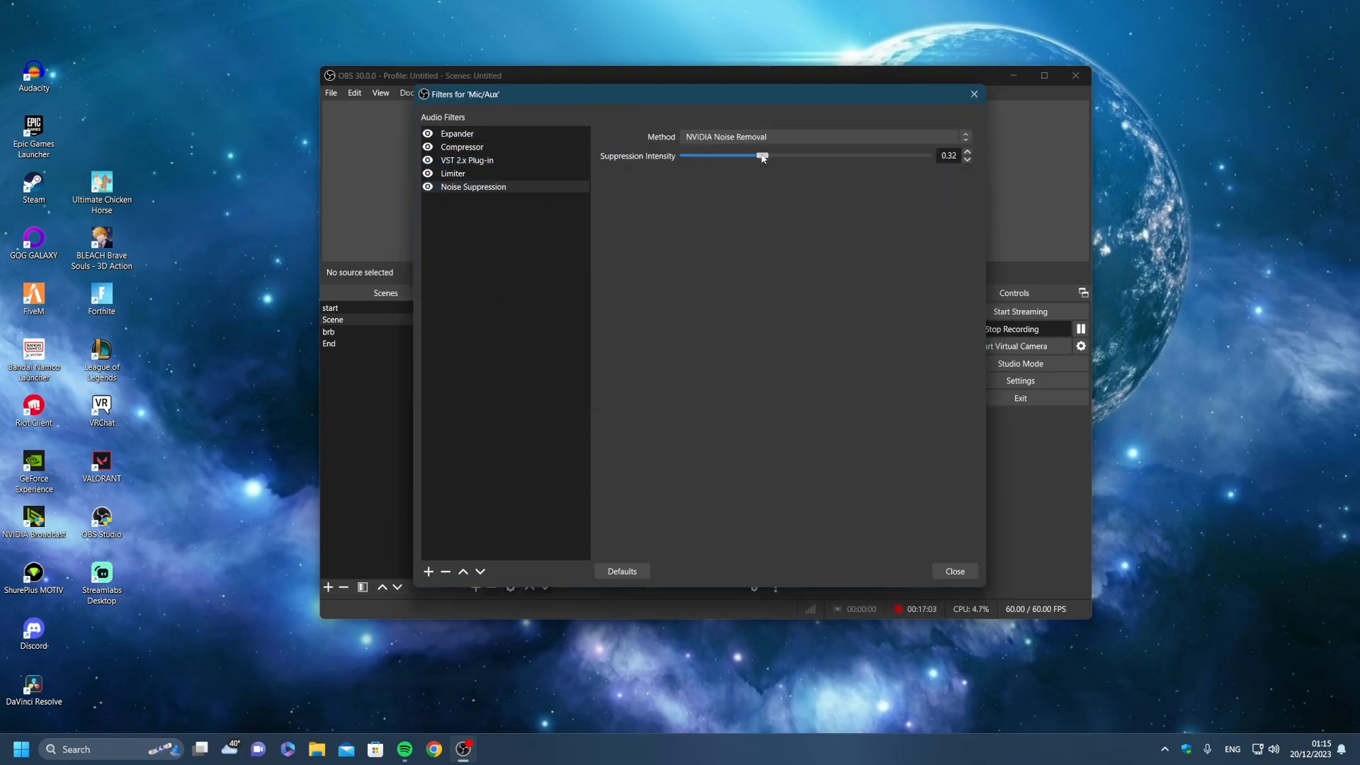
left_click_drag(761, 156, 783, 157)
- Move the Noise Suppression filter up to directly beneath the Expander
left_click(462, 571)
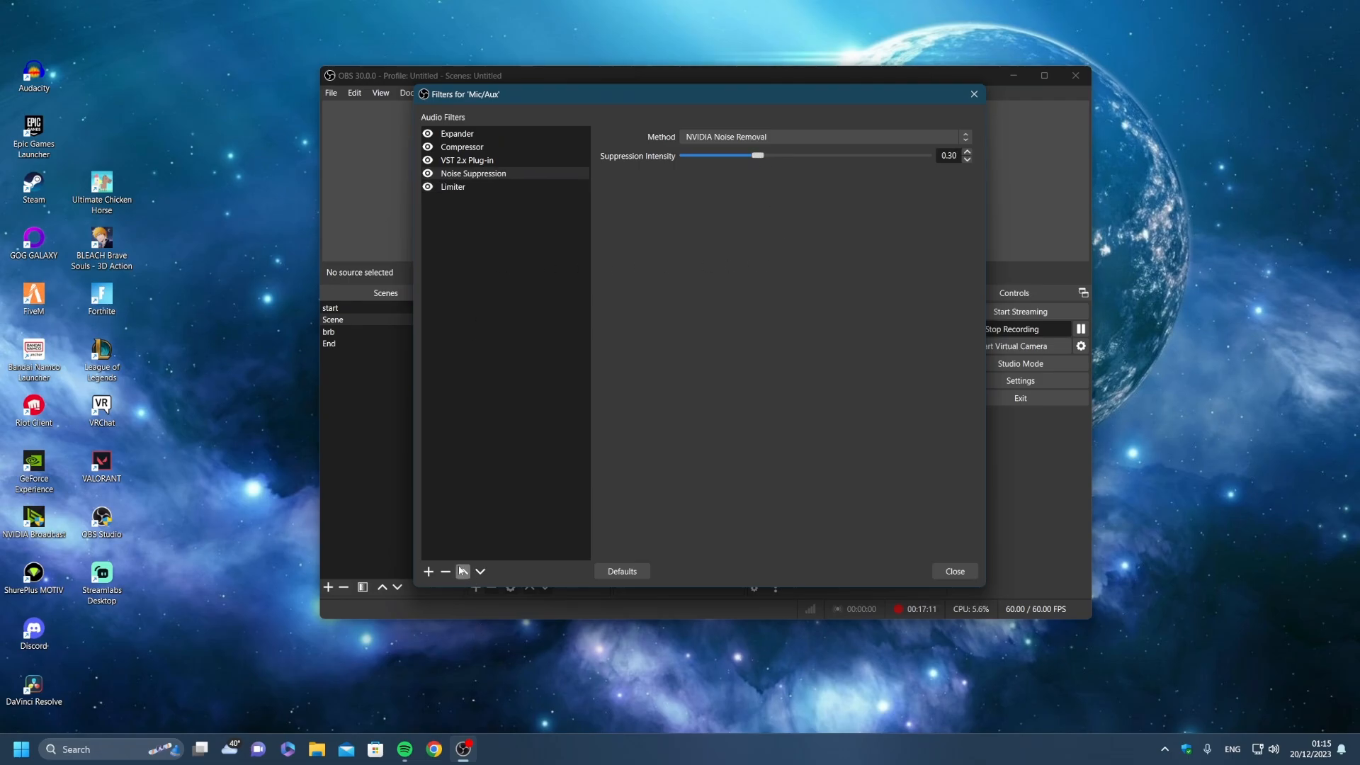
left_click(462, 571)
left_click(462, 571)
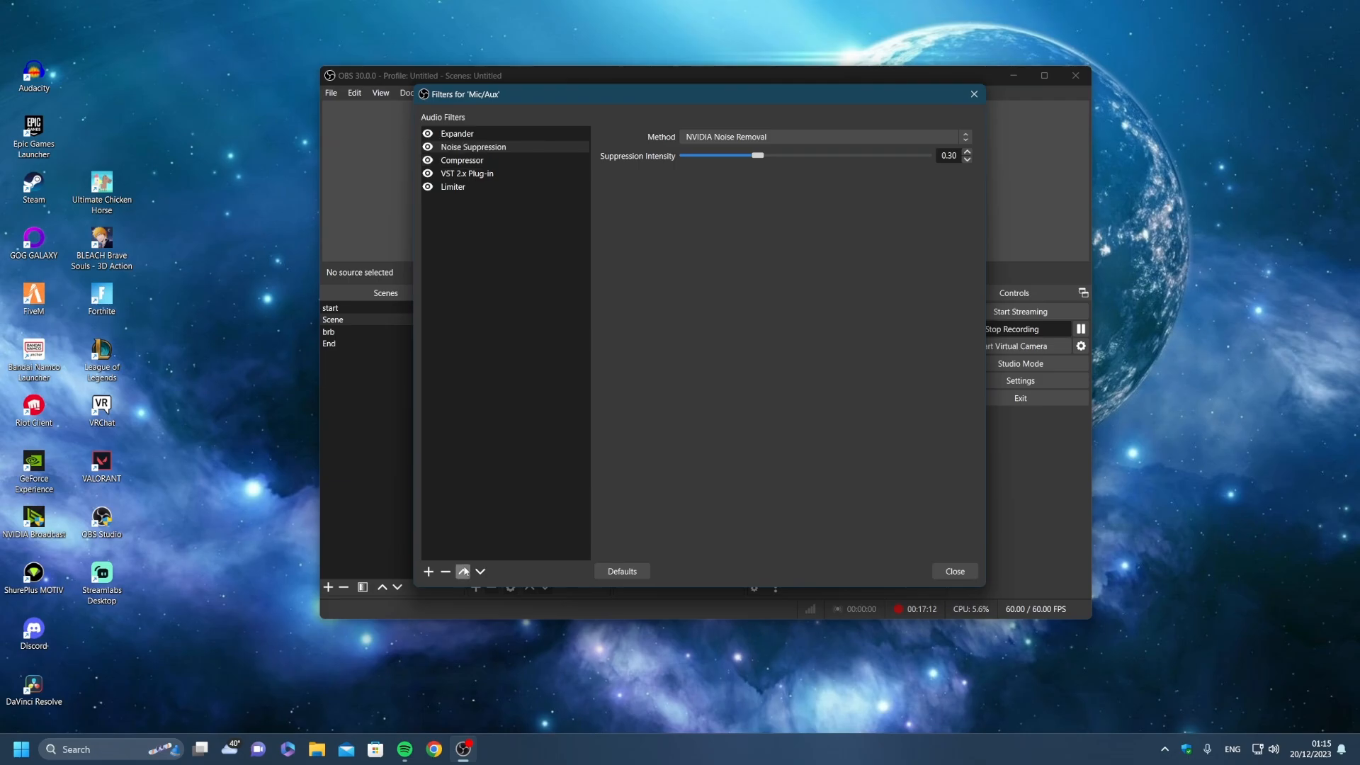
- Review the Expander, Noise Suppression and Compressor settings and close the Mic/Aux filters window
left_click(504, 134)
left_click(513, 148)
left_click(486, 160)
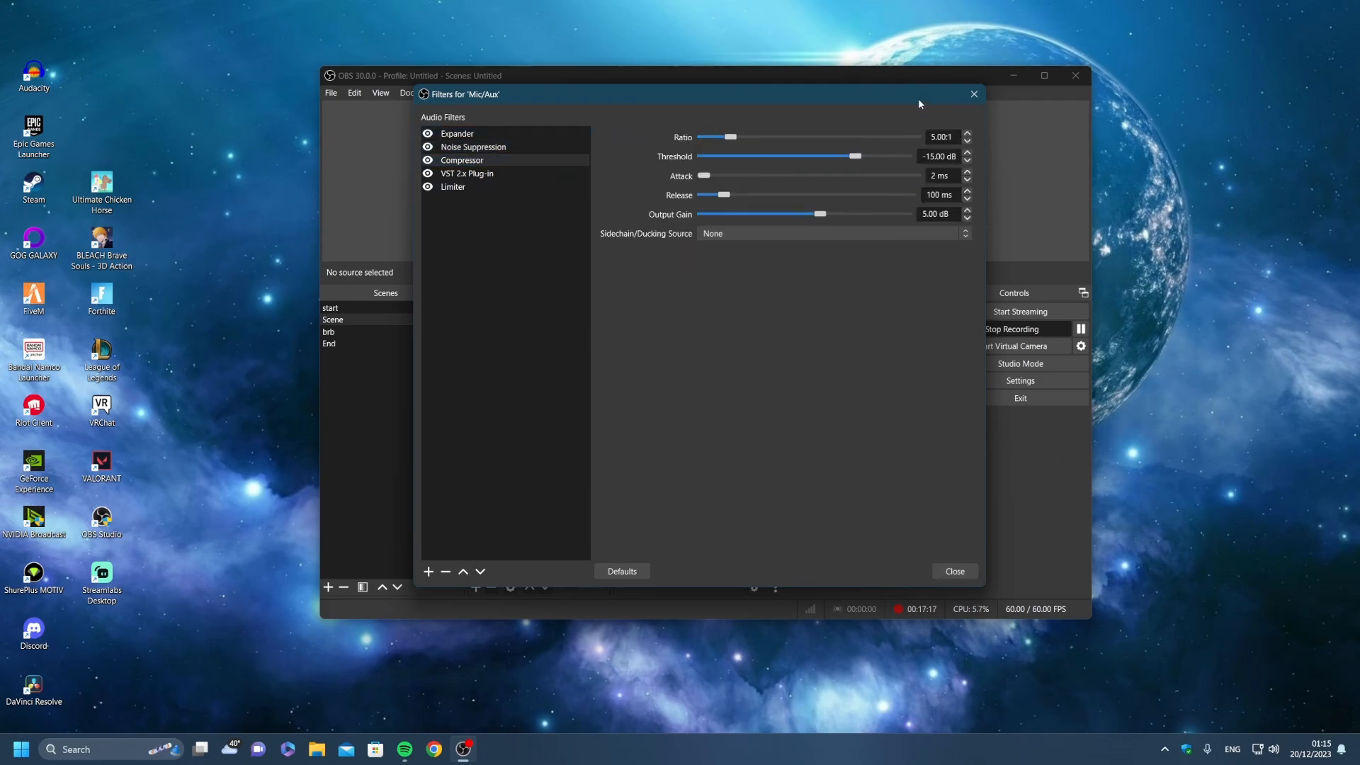
left_click_drag(918, 100, 687, 131)
left_click(719, 601)
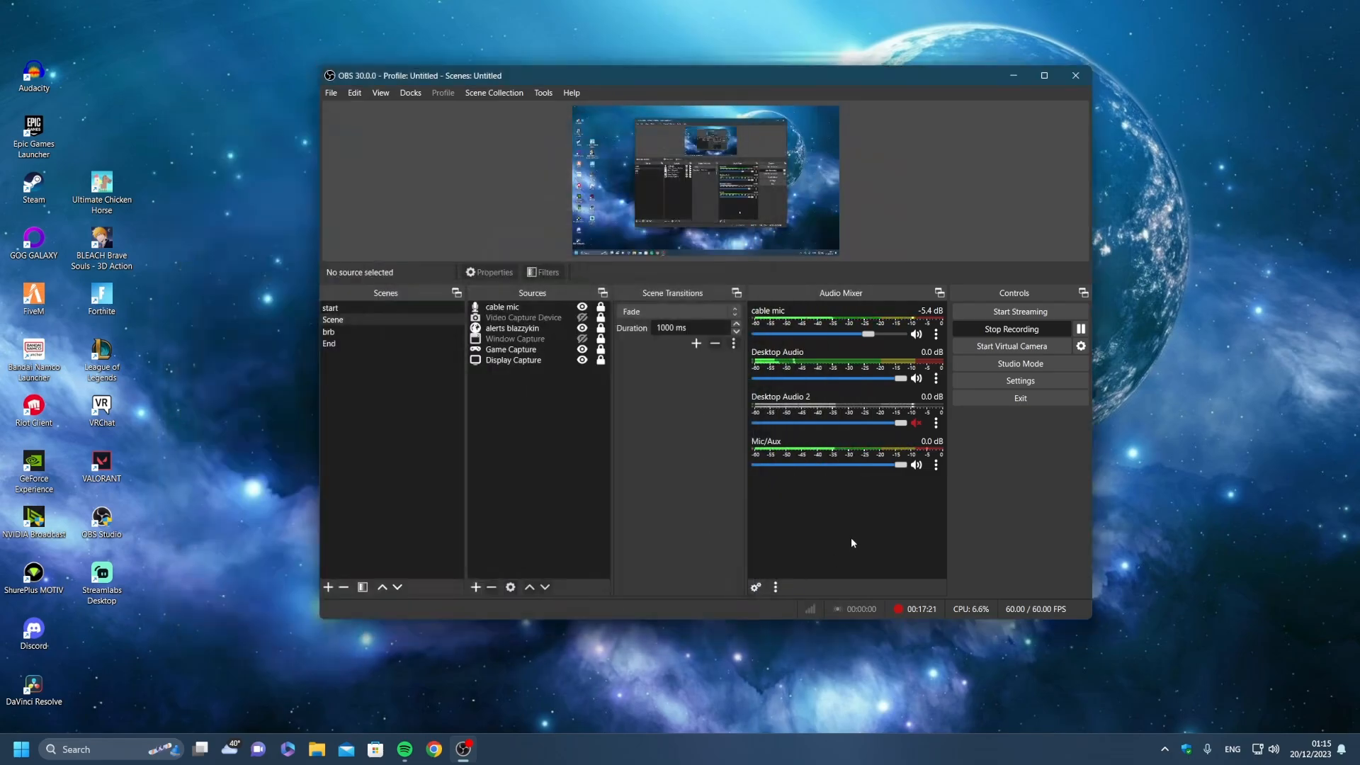